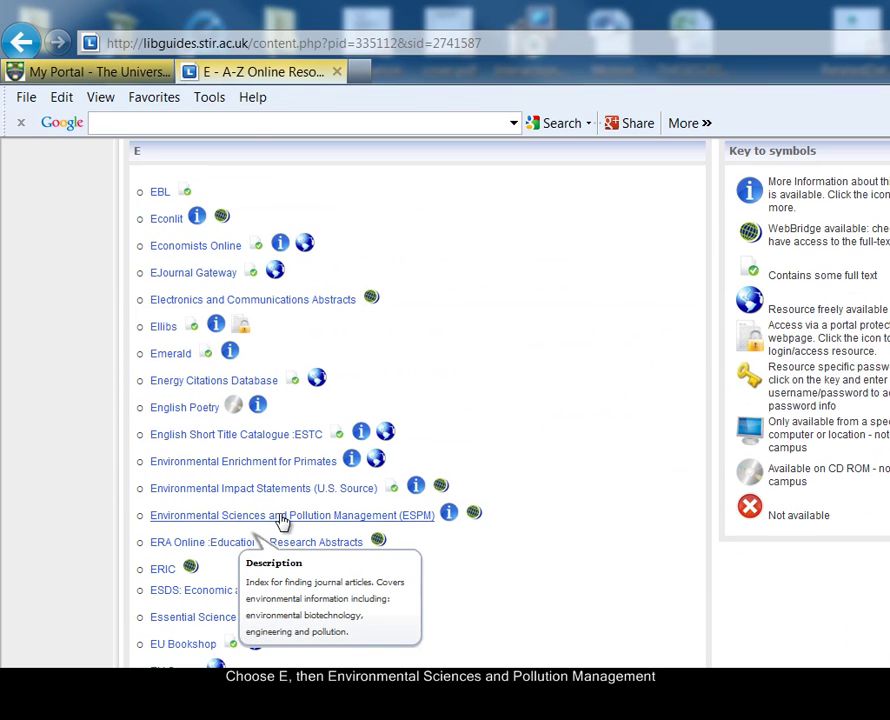
# - Open the Environmental Sciences and Pollution Management (ESPM) database and enter the quoted phrase "genetically modified" as the first advanced search term
pyautogui.click(282, 516)
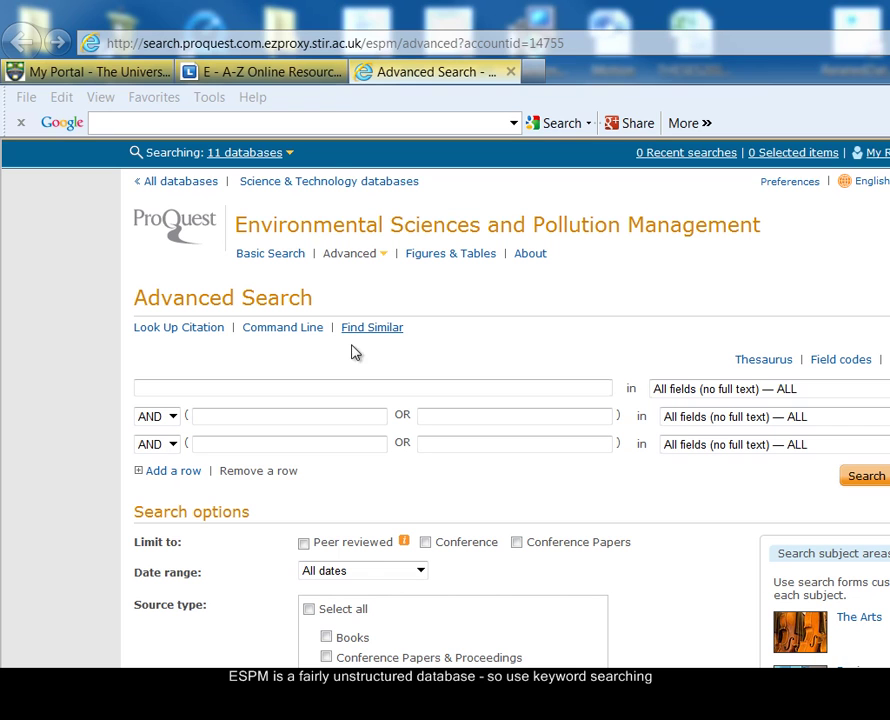
pyautogui.click(360, 390)
pyautogui.write('"')
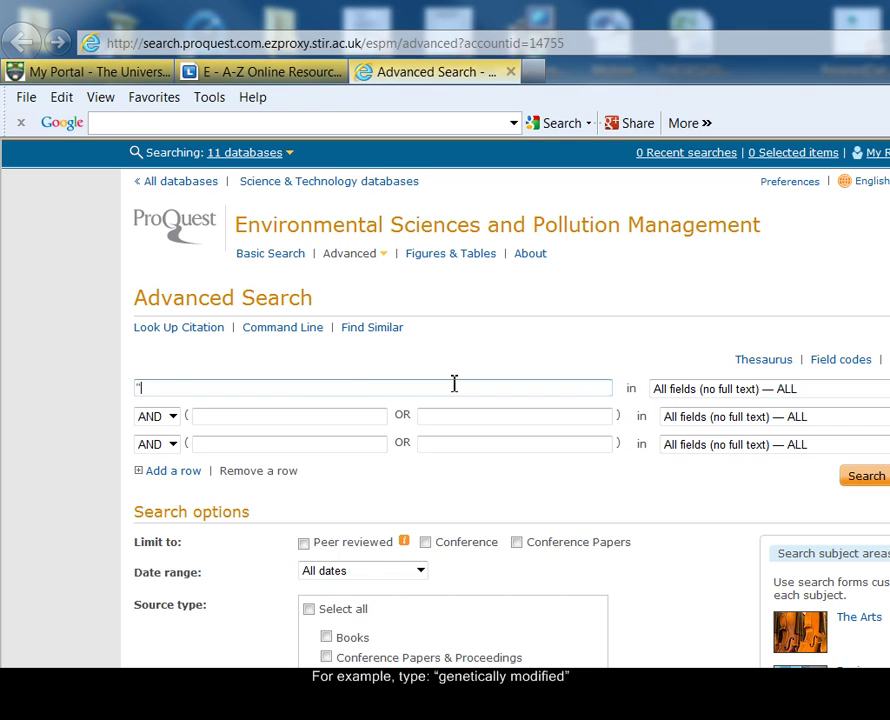
pyautogui.write('genetically mod')
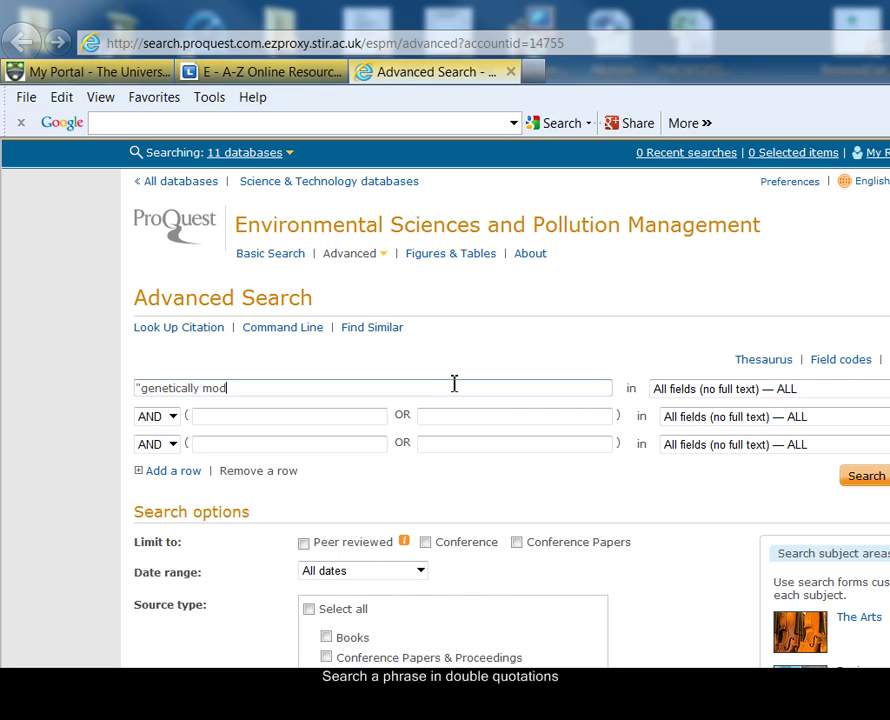
pyautogui.write('ified"')
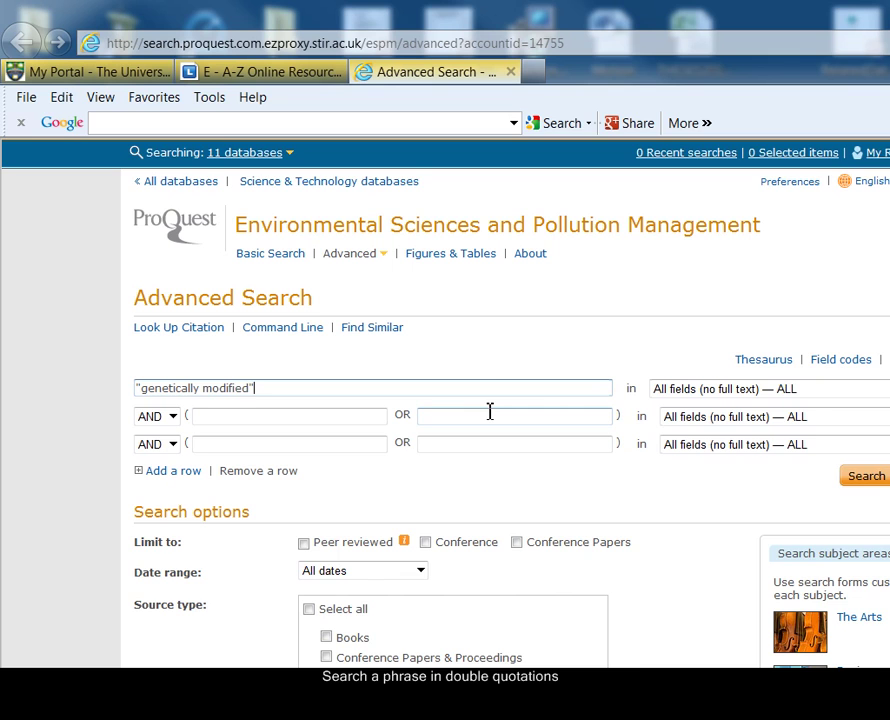
# - Limit the date range to Last 3 years and run the search
pyautogui.scroll(-2, 490, 411)
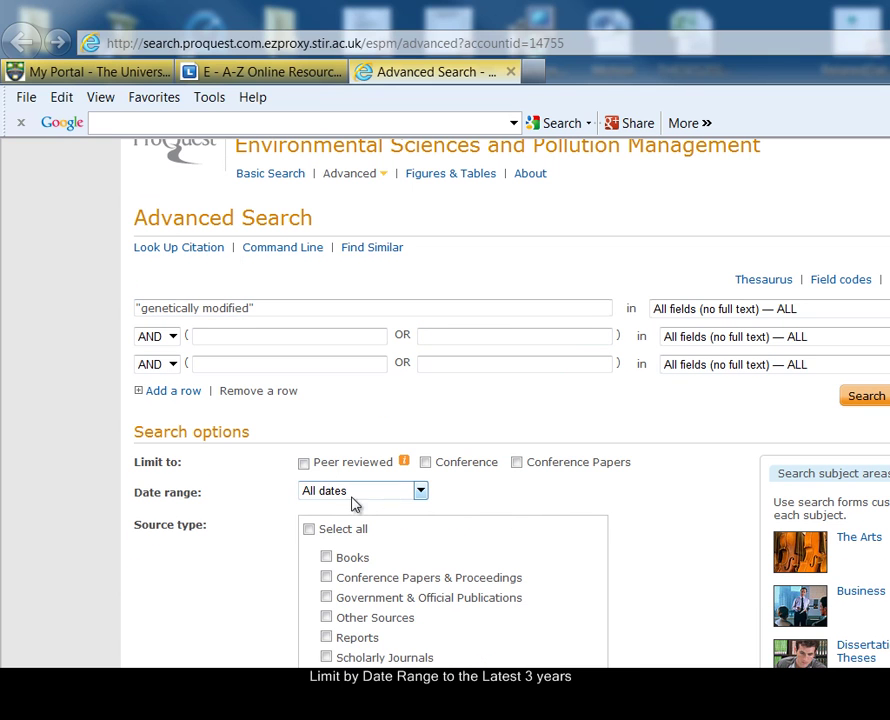
pyautogui.click(420, 493)
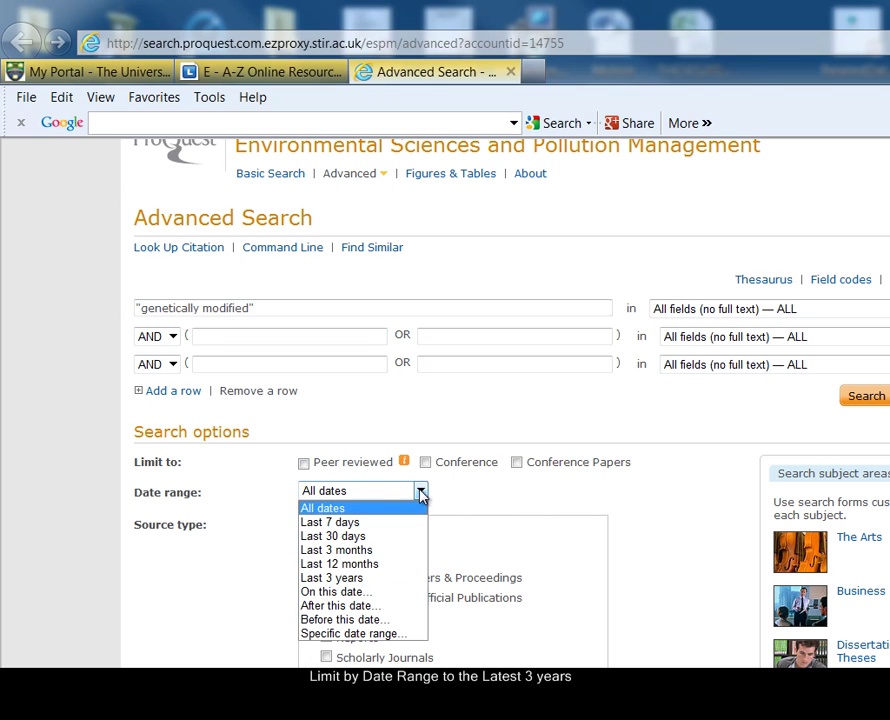
pyautogui.click(356, 578)
pyautogui.click(866, 397)
# - Return to Advanced Search, clear the form, and enter food* or crop* or plant* as the first search term
pyautogui.moveTo(344, 260)
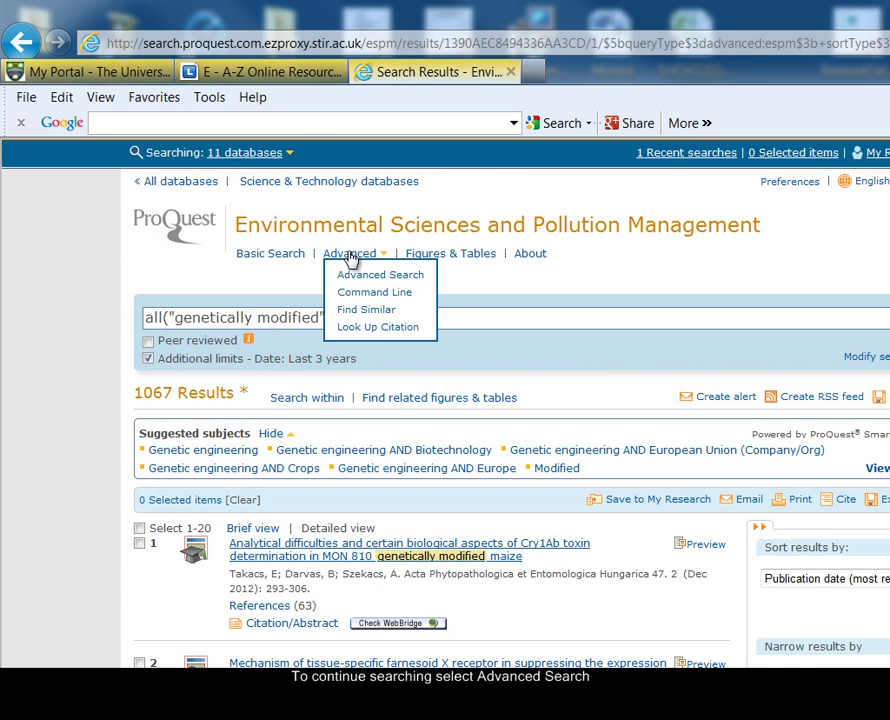
pyautogui.click(350, 258)
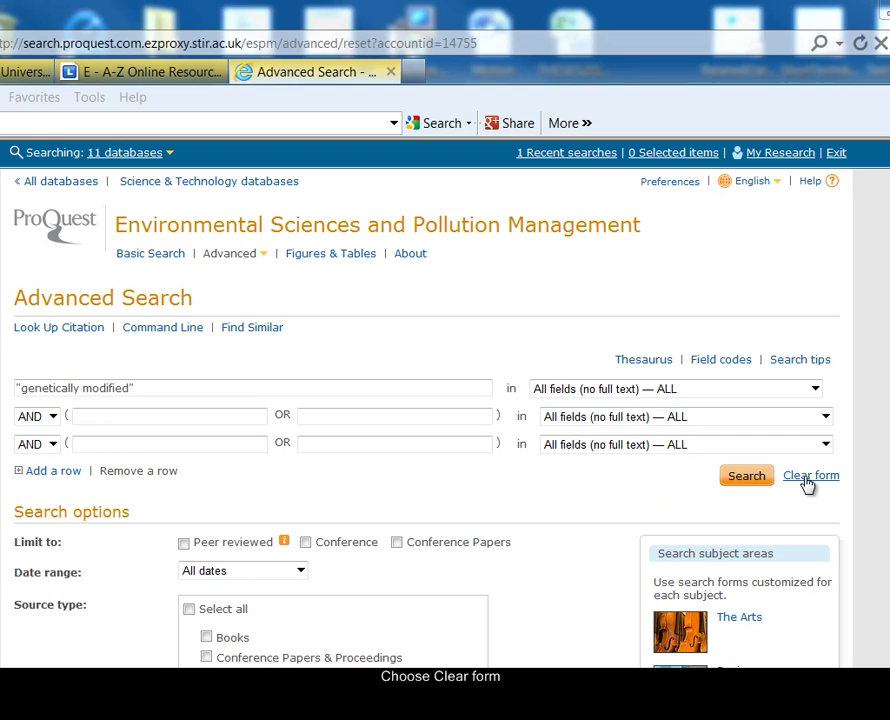
pyautogui.click(808, 476)
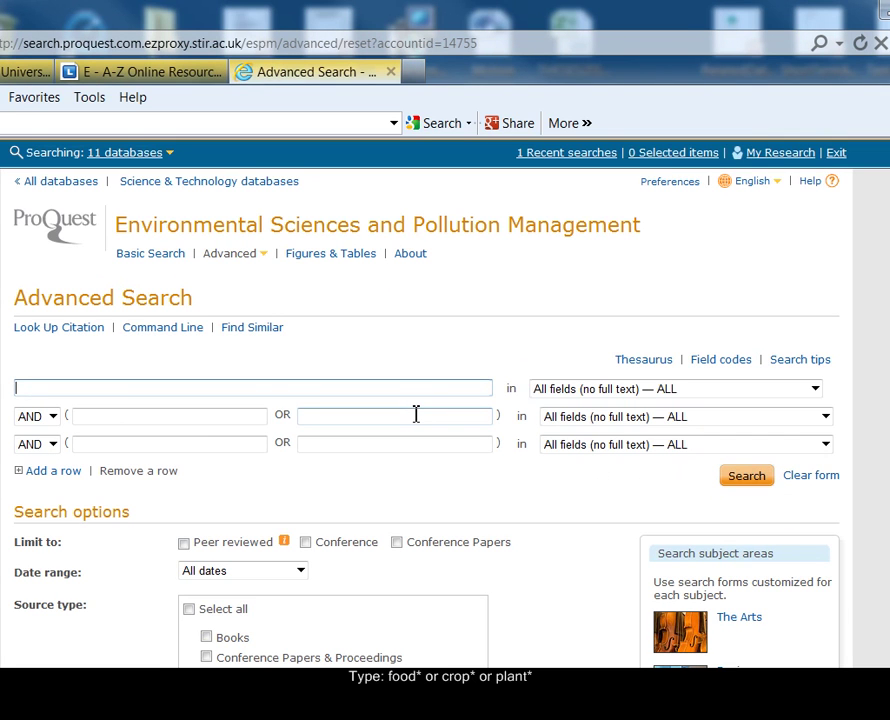
pyautogui.write('food*')
pyautogui.write('or crop*')
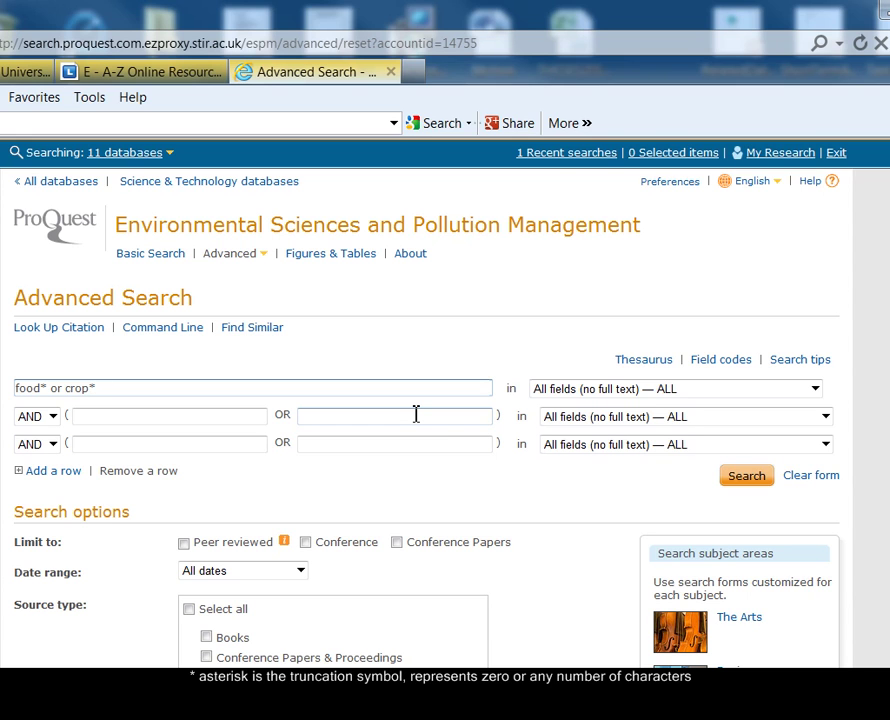
pyautogui.write(' or plant*')
# - Restrict the food, crop and plant search to the Last 3 years and run it
pyautogui.scroll(-1, 302, 570)
pyautogui.click(301, 571)
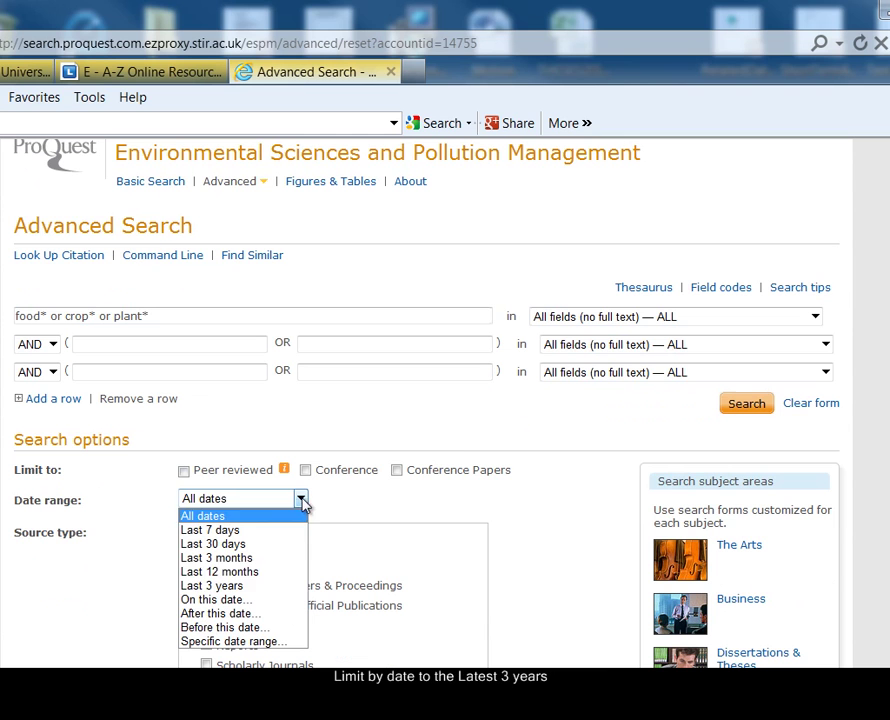
pyautogui.click(281, 588)
pyautogui.click(752, 407)
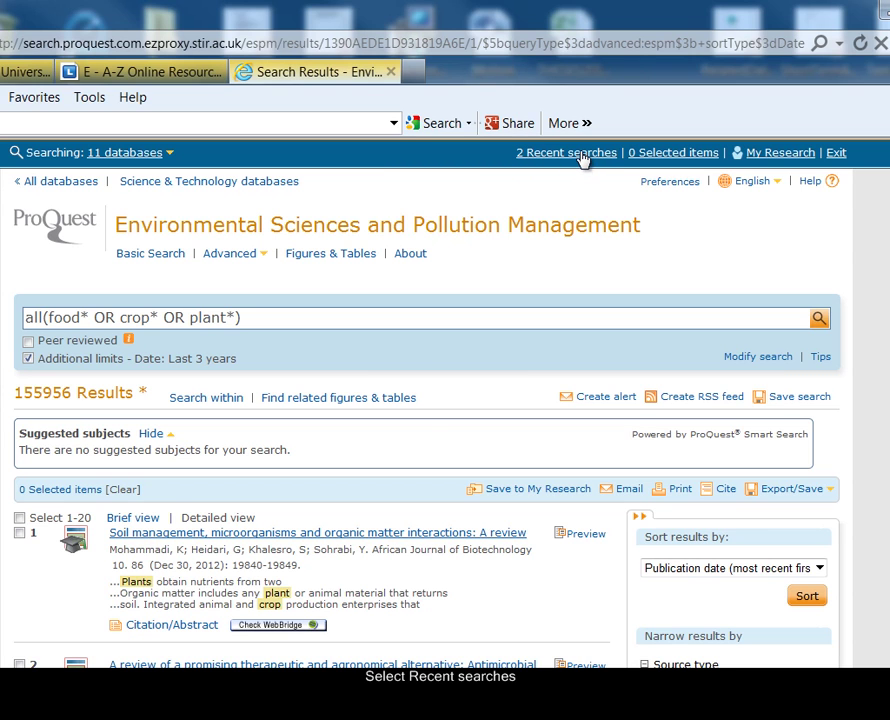
# - Open the recent searches and combine the two sets by searching for 1 and 2
pyautogui.click(540, 153)
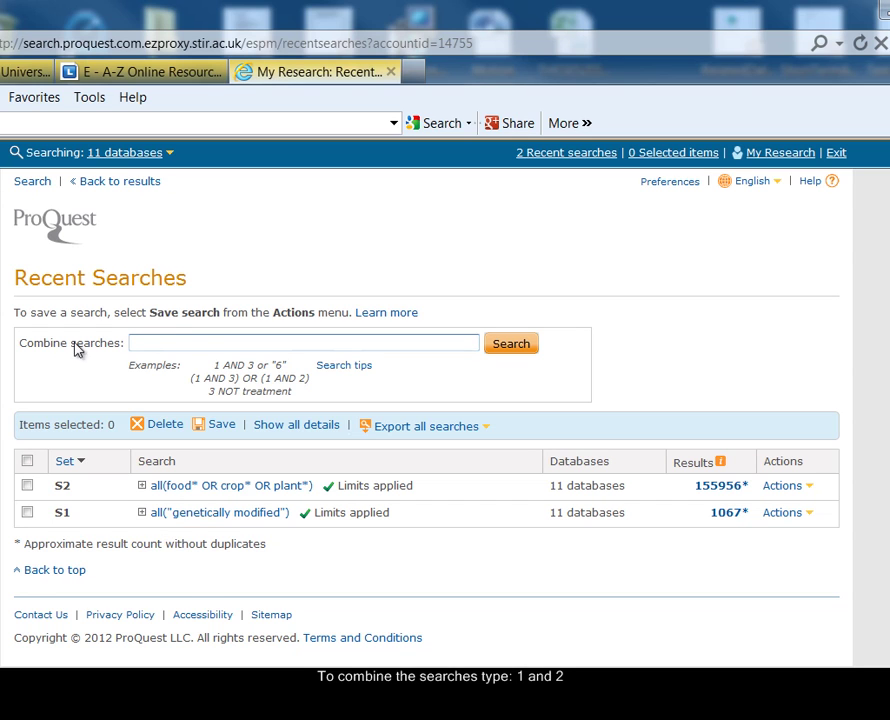
pyautogui.click(481, 344)
pyautogui.write('1 and ')
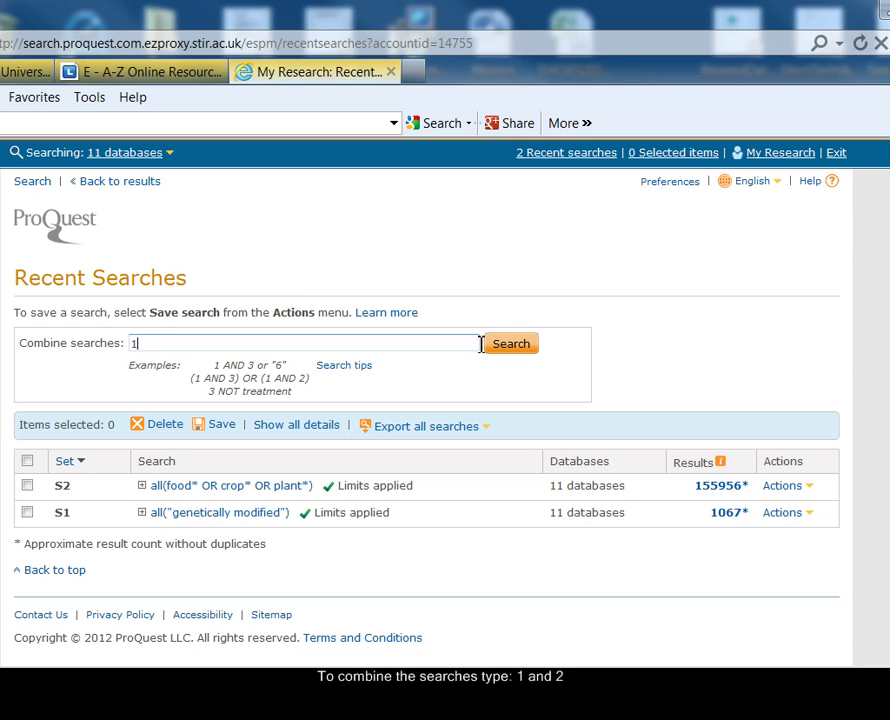
pyautogui.write('2')
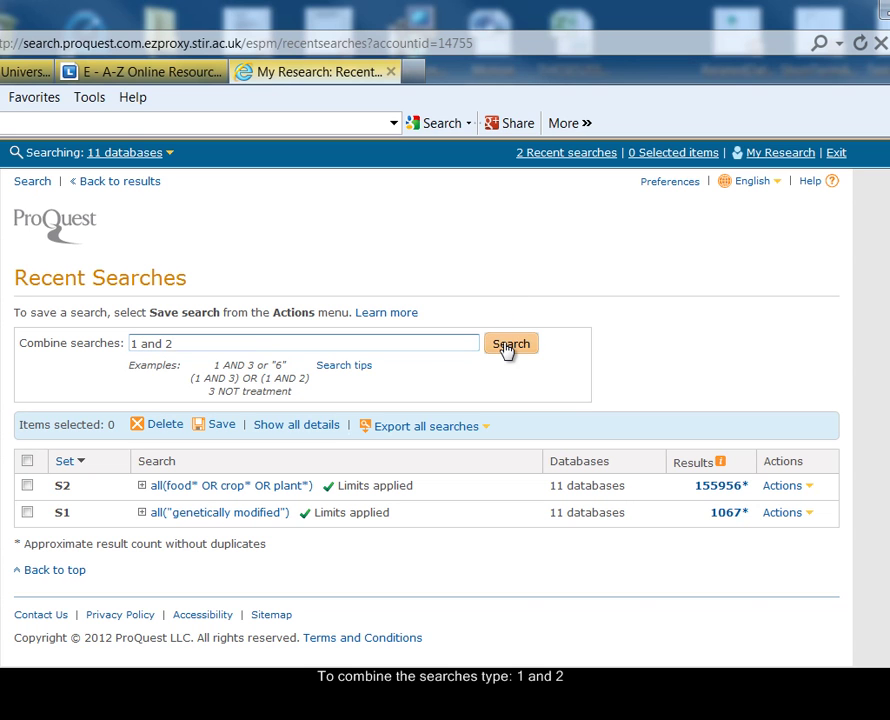
pyautogui.click(507, 345)
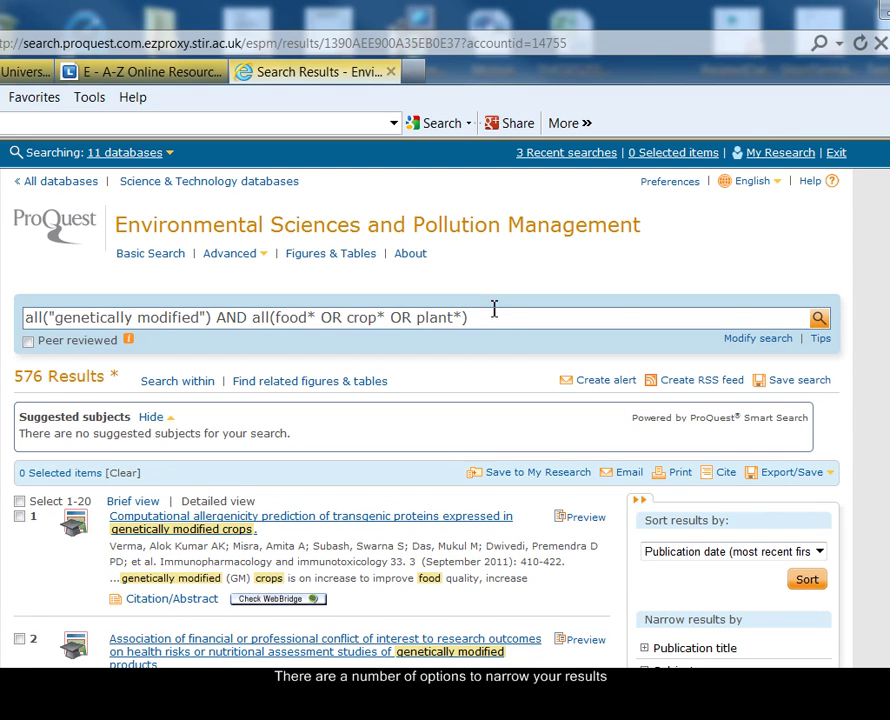
# - Narrow the combined results by database, including only Ecology Abstracts from the full list of database options
pyautogui.scroll(-3, 741, 268)
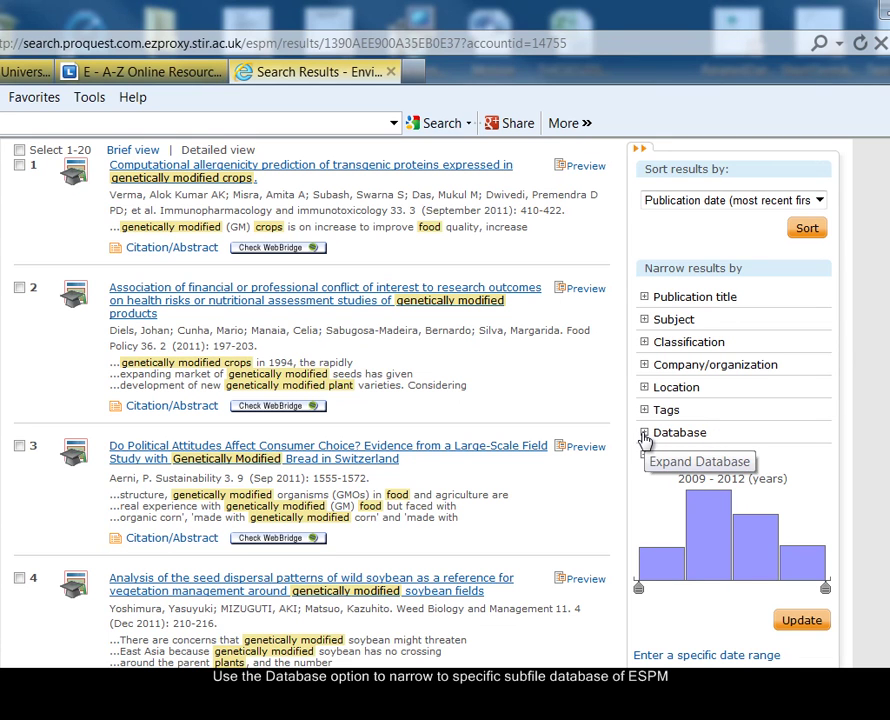
pyautogui.click(710, 437)
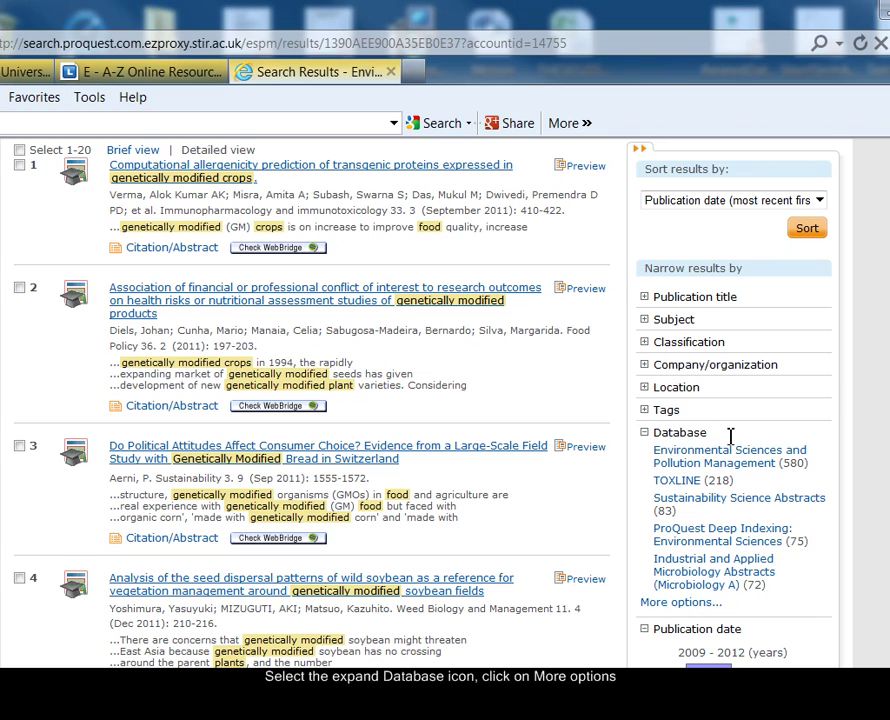
pyautogui.click(681, 603)
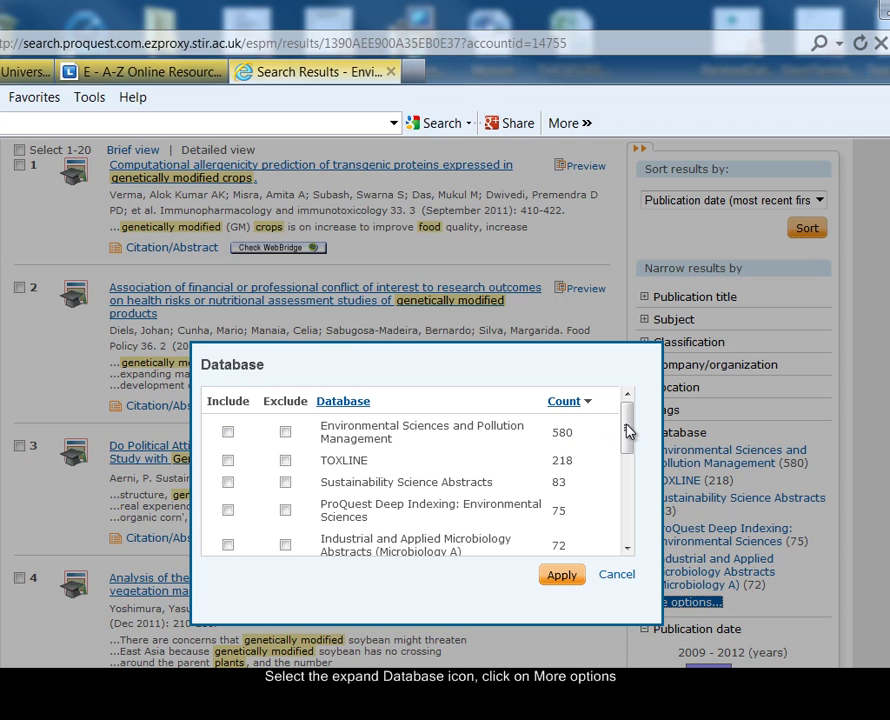
pyautogui.moveTo(628, 431); pyautogui.dragTo(640, 458)
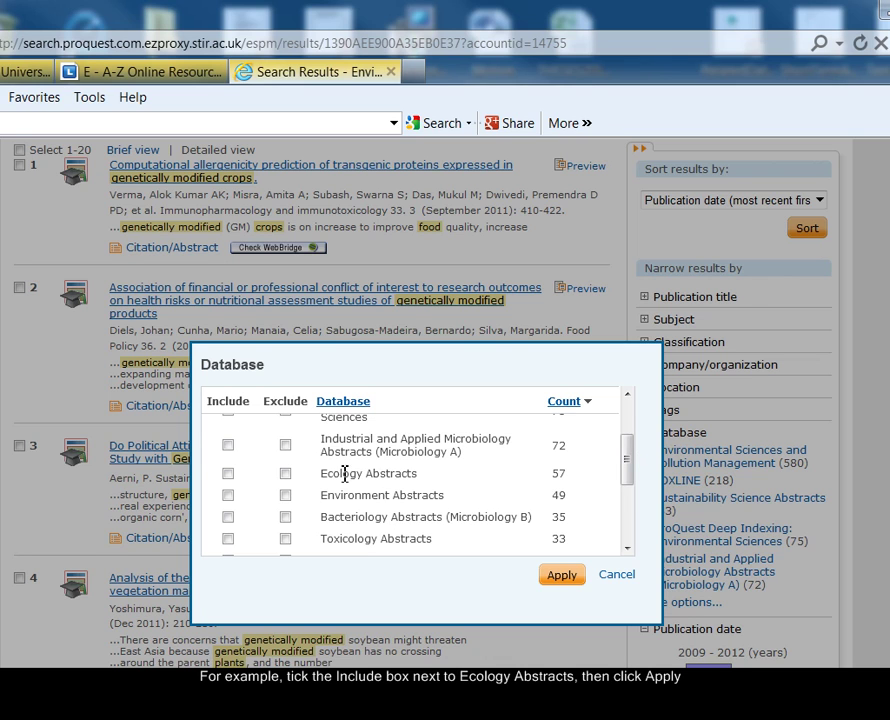
pyautogui.moveTo(435, 474); pyautogui.dragTo(360, 478)
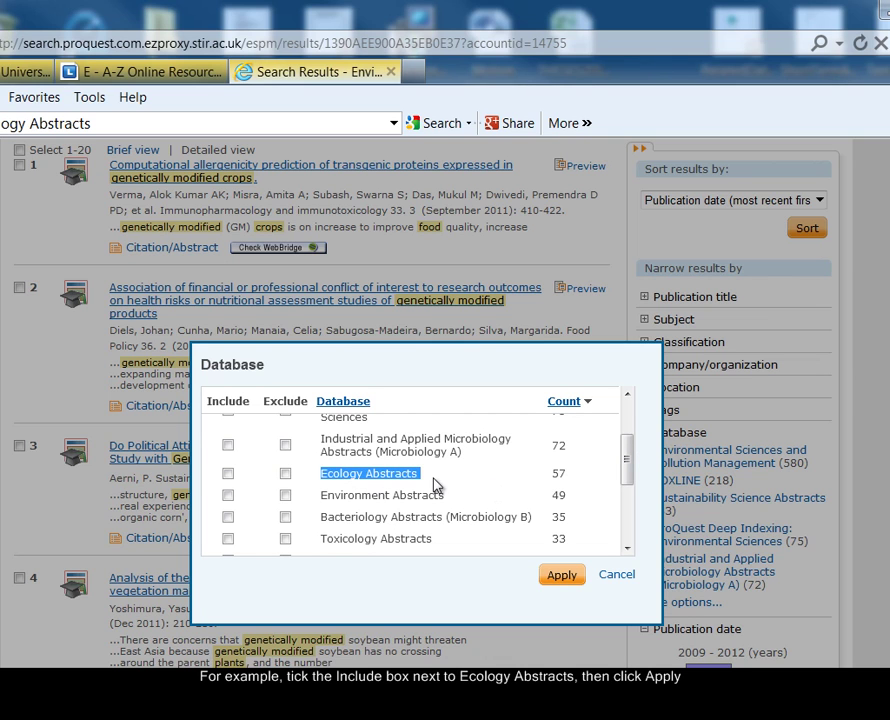
pyautogui.click(227, 474)
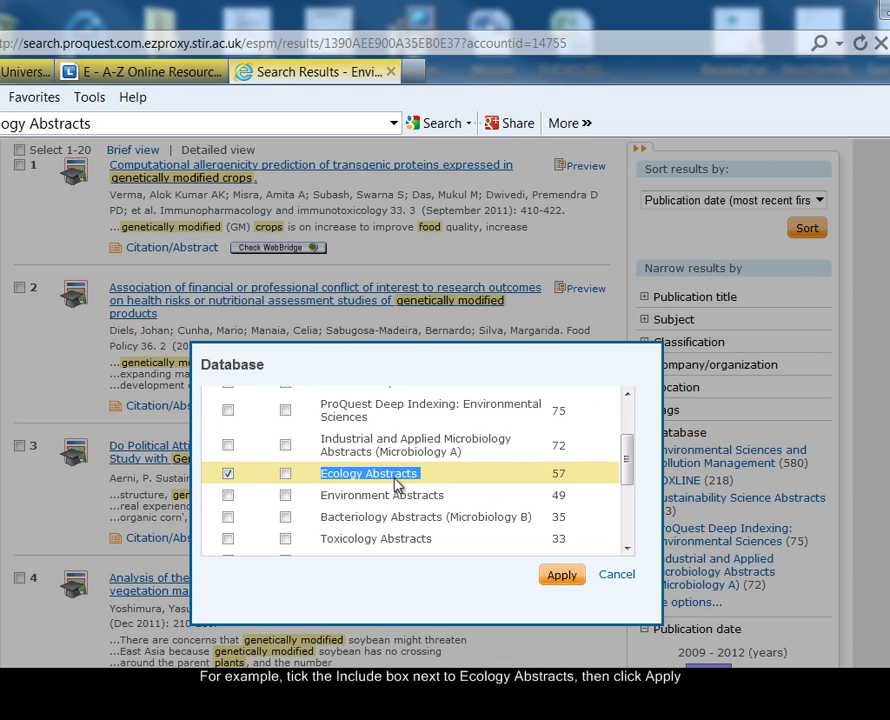
pyautogui.click(568, 577)
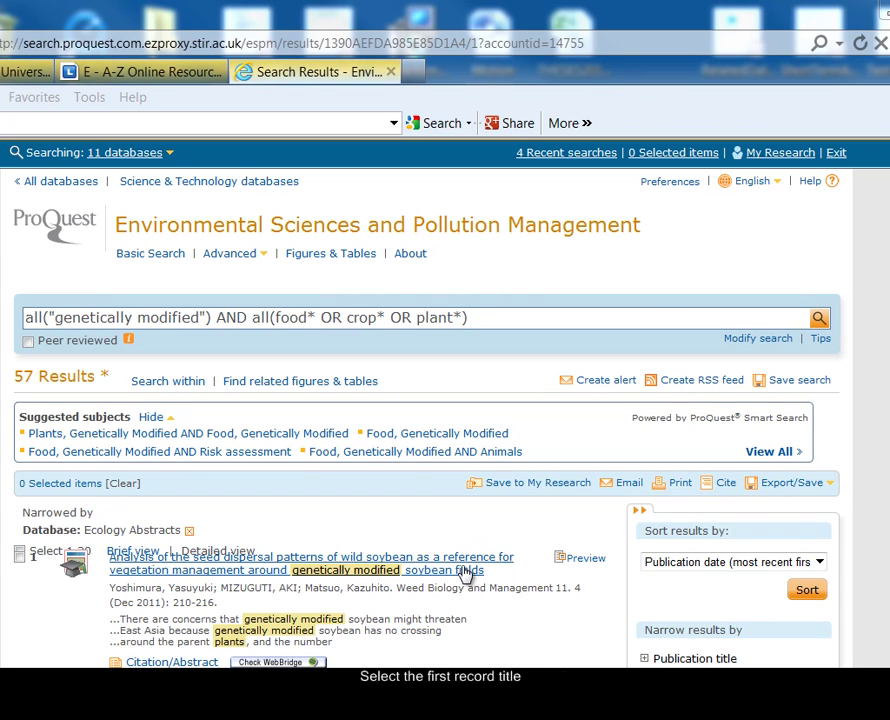
# - Open the first result's record and review its abstract, indexing details and database list
pyautogui.click(343, 578)
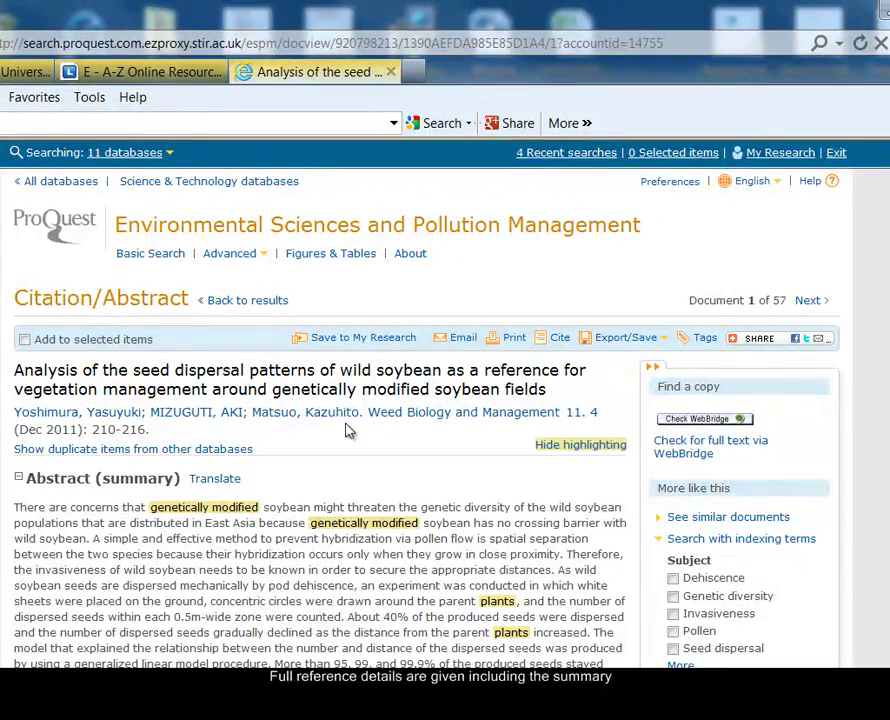
pyautogui.scroll(-4, 352, 428)
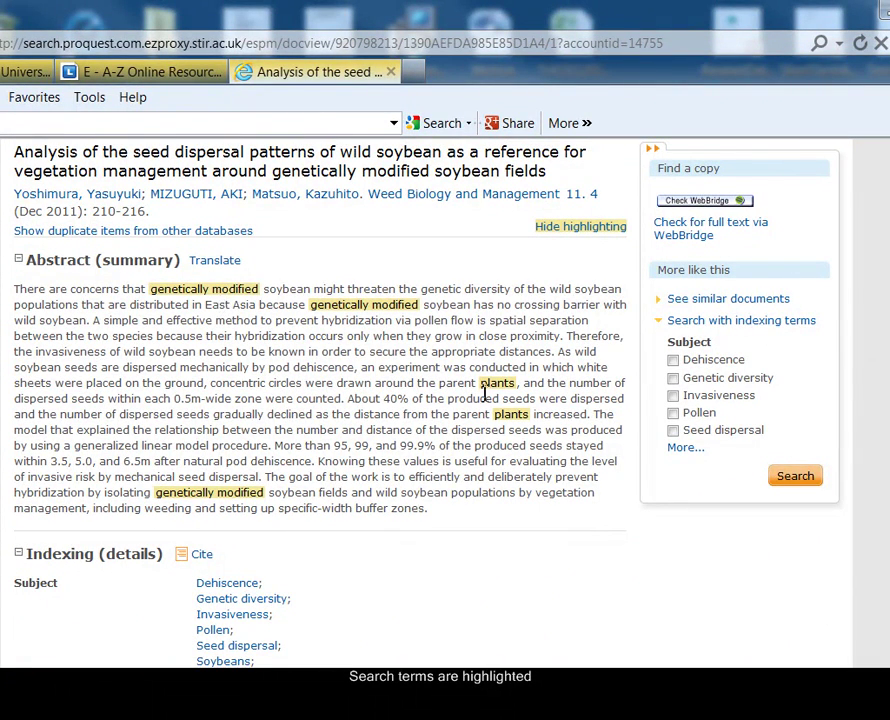
pyautogui.scroll(-10, 499, 386)
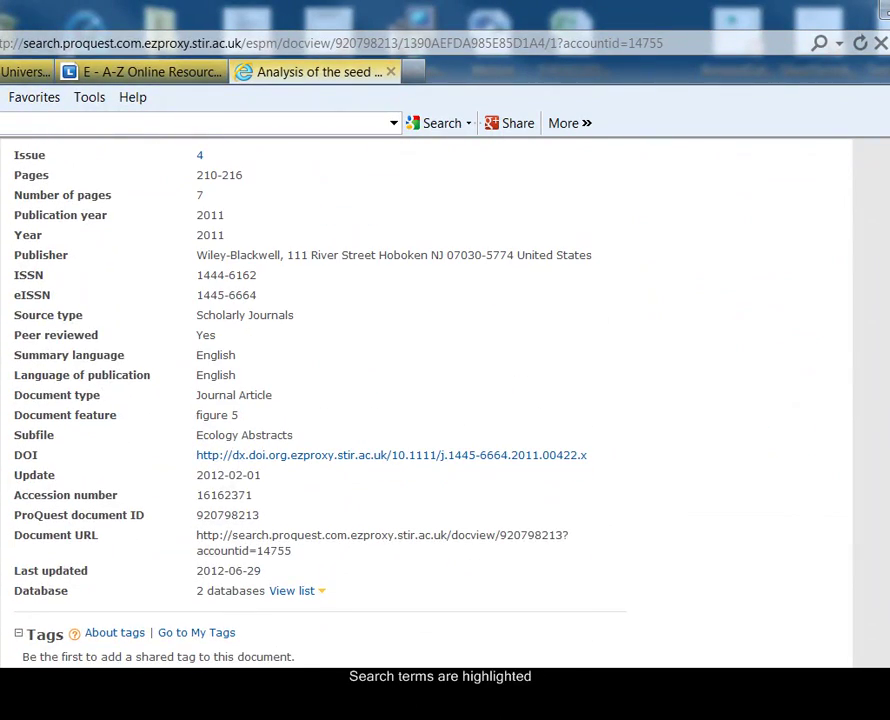
pyautogui.click(298, 593)
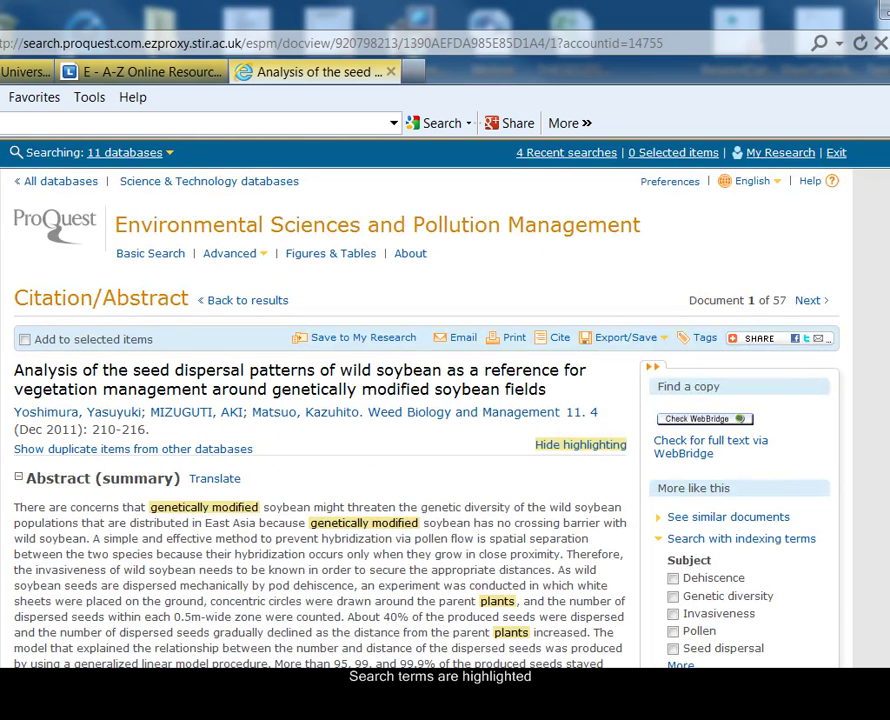
# - Check the library's full-text access to the article with WebBridge and close the WebBridge page
pyautogui.click(702, 421)
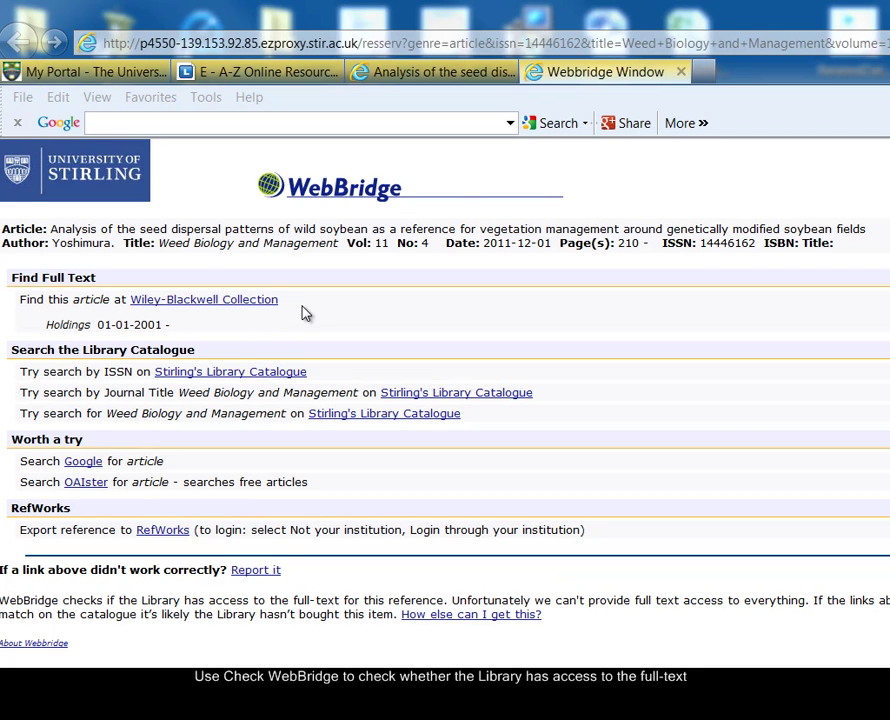
pyautogui.click(681, 72)
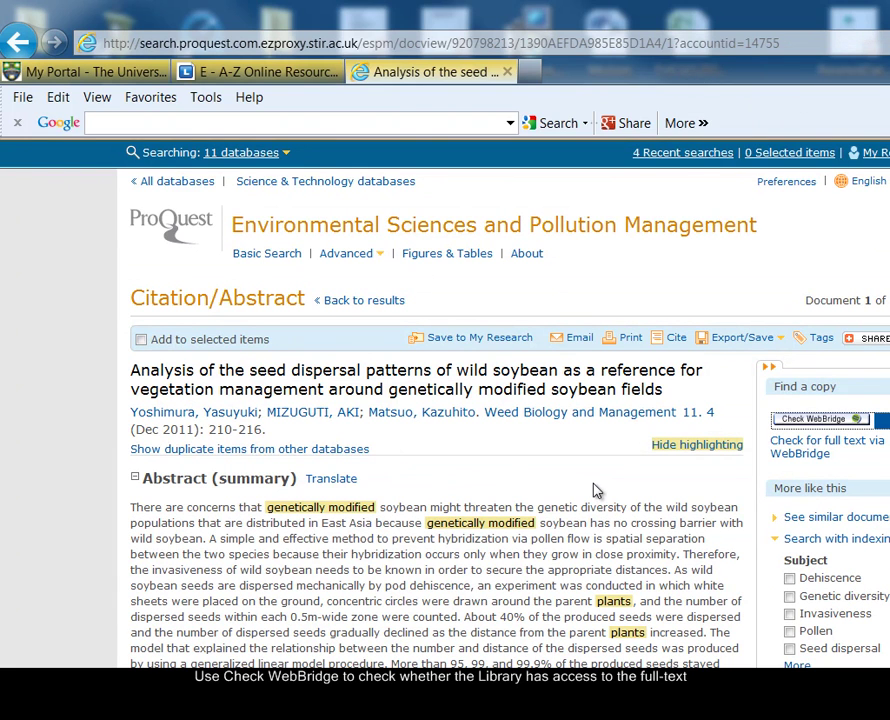
# - Add the current record and the next record in the results to the selected items
pyautogui.click(141, 339)
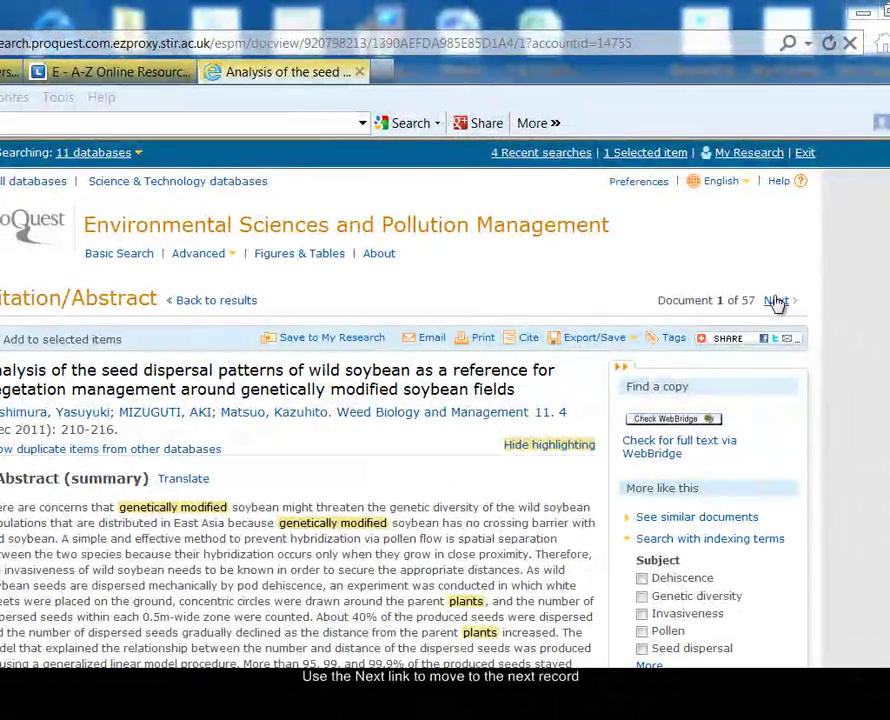
pyautogui.click(777, 301)
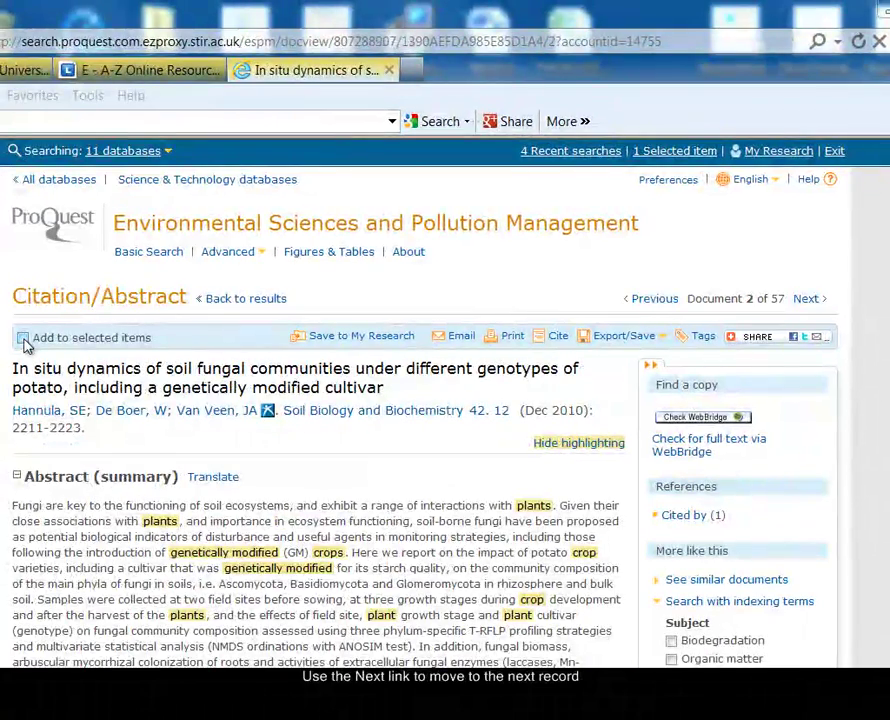
pyautogui.click(23, 339)
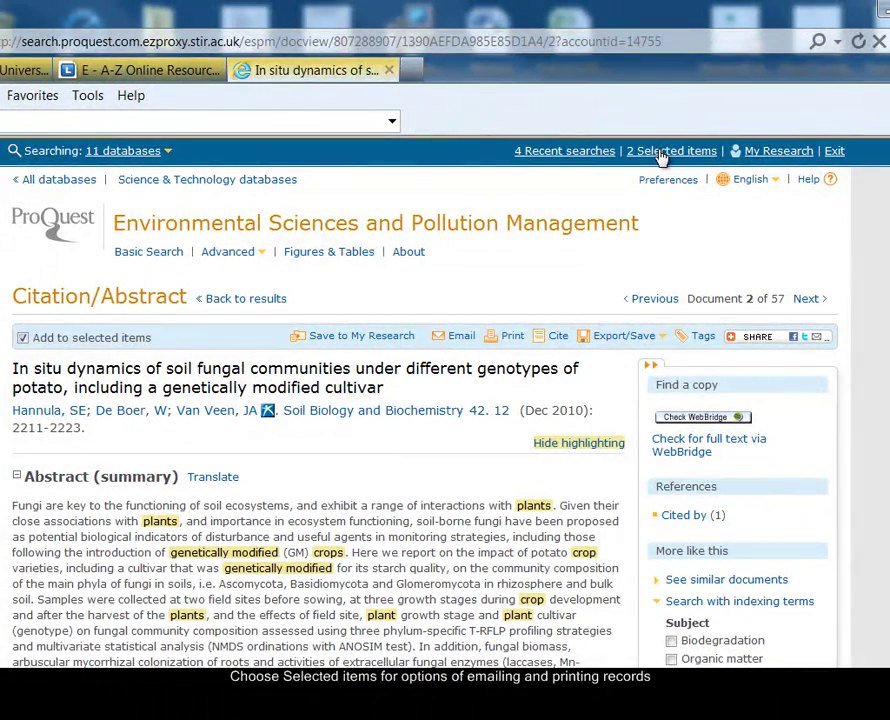
# - Open the selected items list to view its export and save formats, and return to the Advanced Search form
pyautogui.click(660, 152)
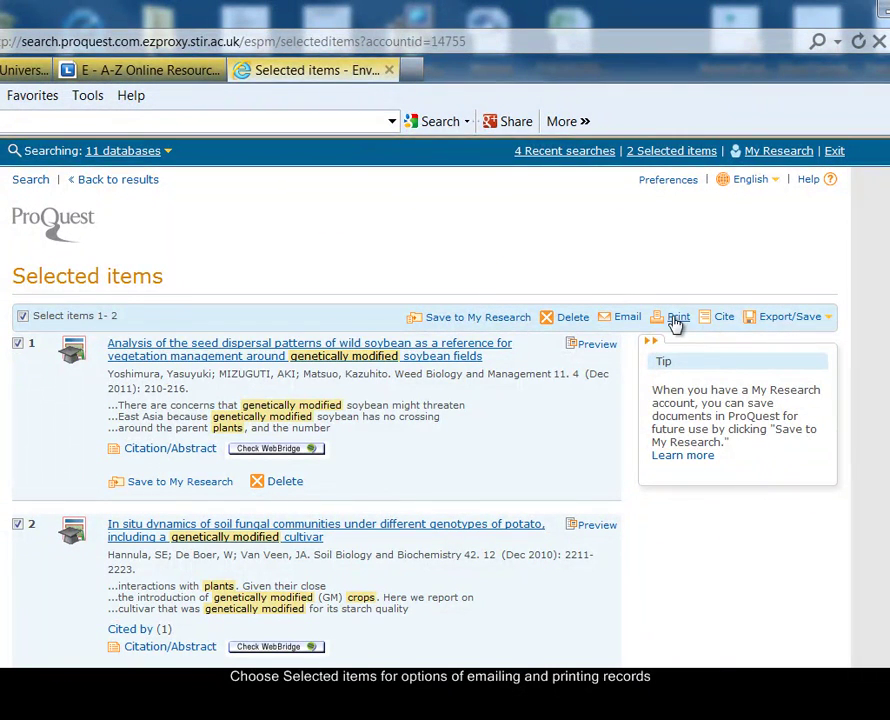
pyautogui.click(797, 320)
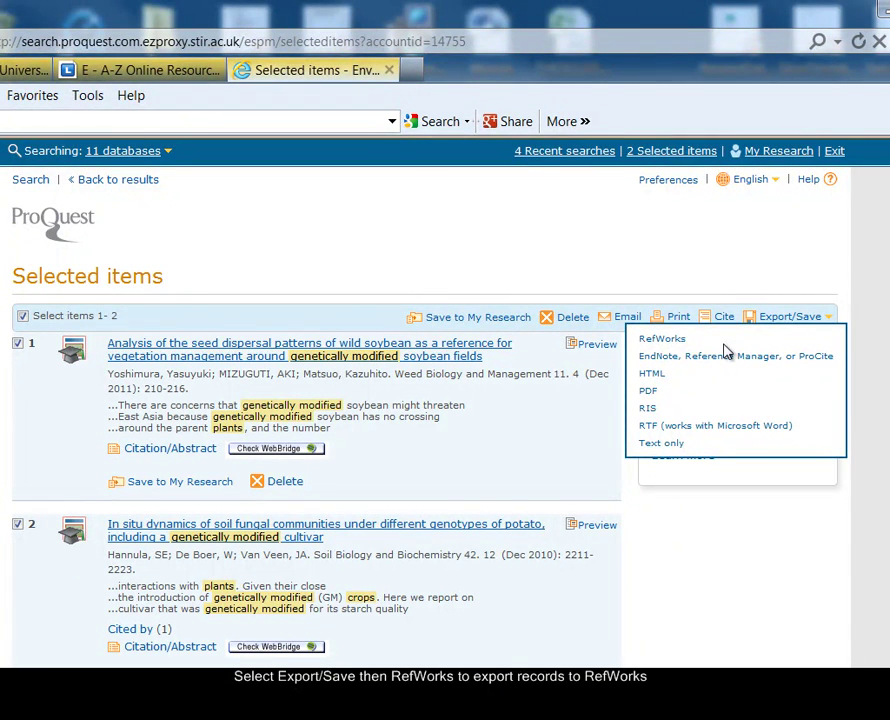
pyautogui.click(30, 181)
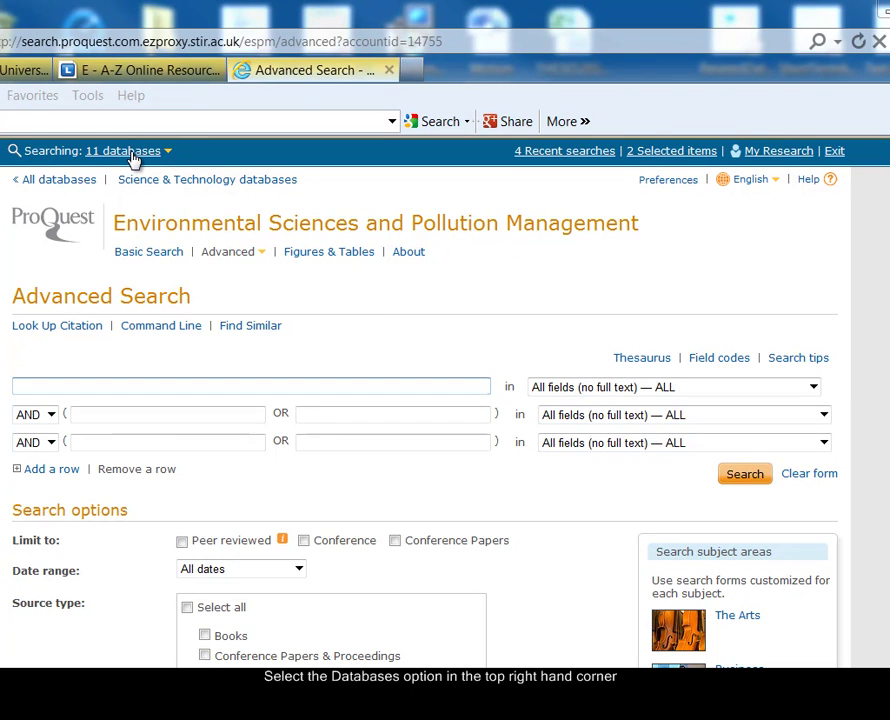
# - Switch the searched database from Environmental Sciences and Pollution Management to ASFA: Aquatic Sciences and Fisheries Abstracts
pyautogui.click(131, 155)
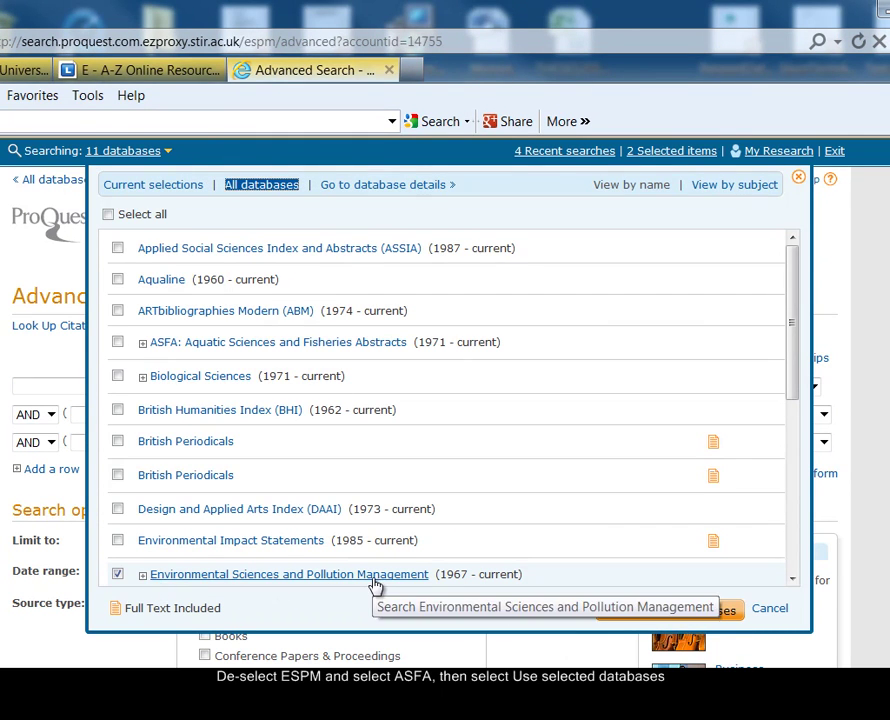
pyautogui.click(117, 574)
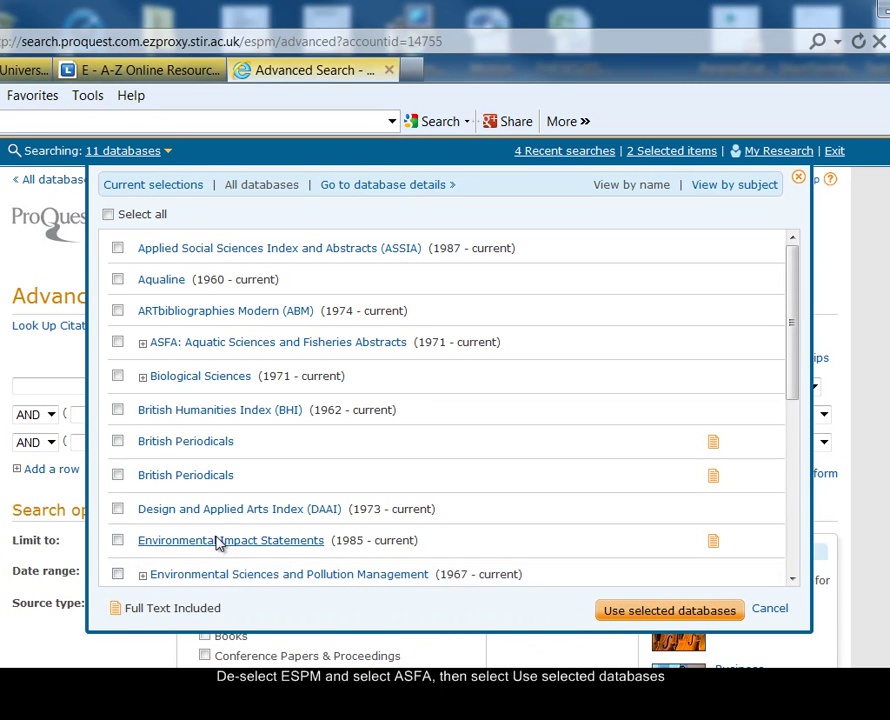
pyautogui.click(117, 343)
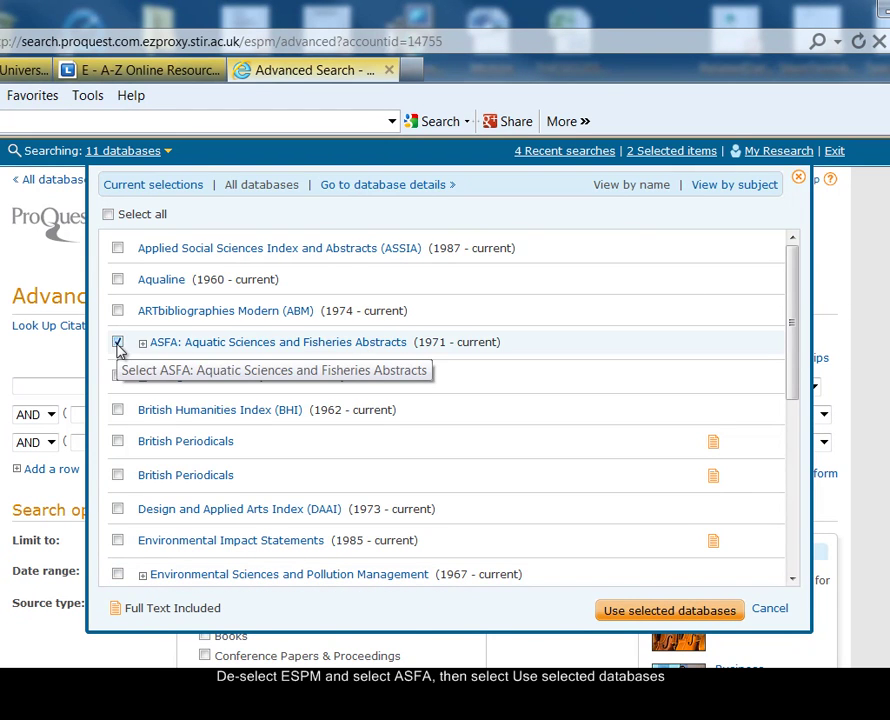
pyautogui.click(666, 612)
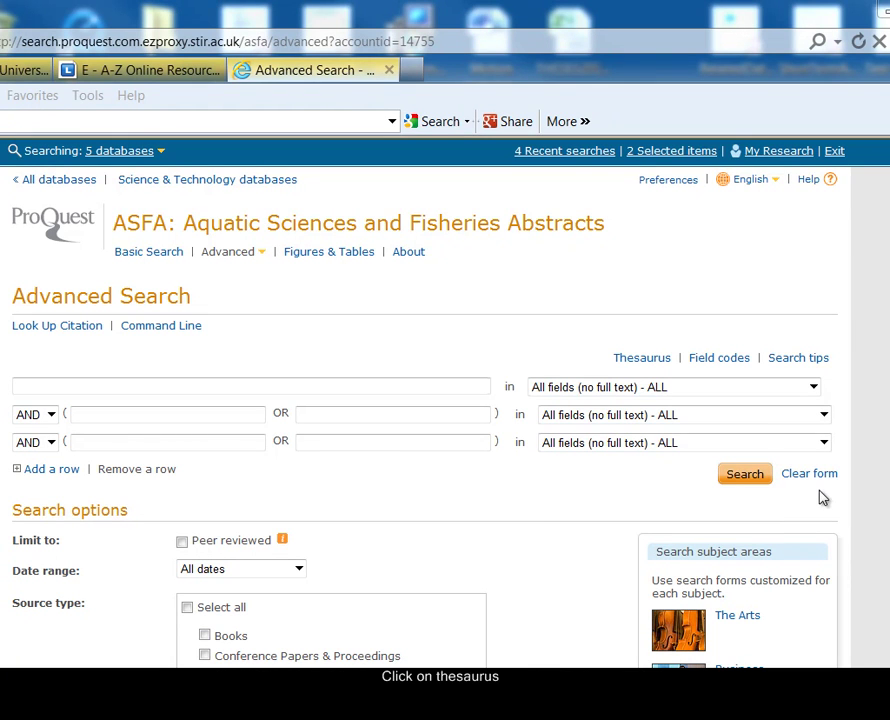
# - Open the Aquatic Sciences & Fisheries Abstracts (ASFA) subjects thesaurus and find terms containing "physiology"
pyautogui.click(630, 360)
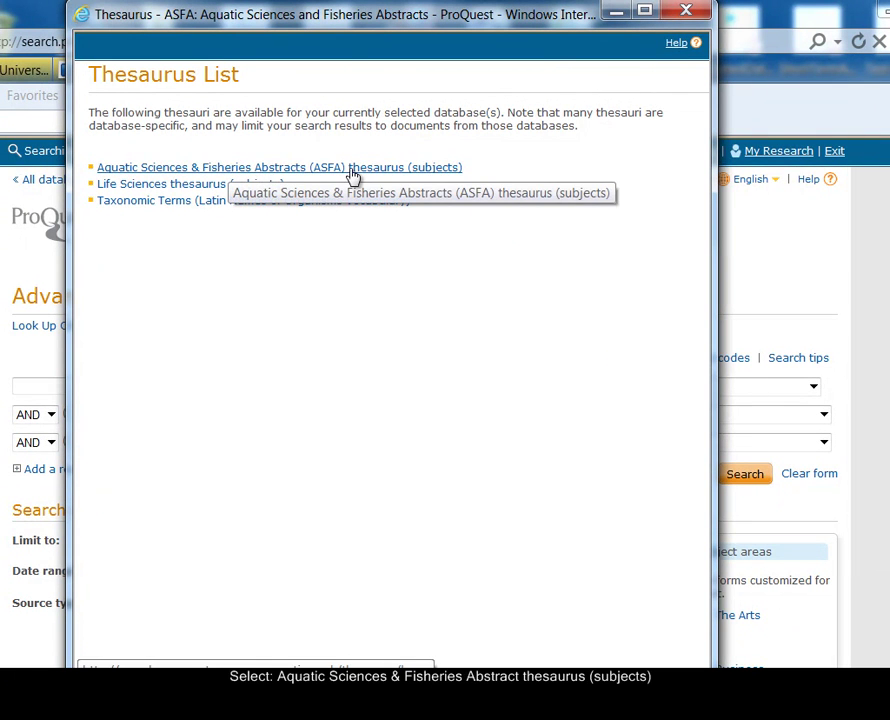
pyautogui.click(449, 170)
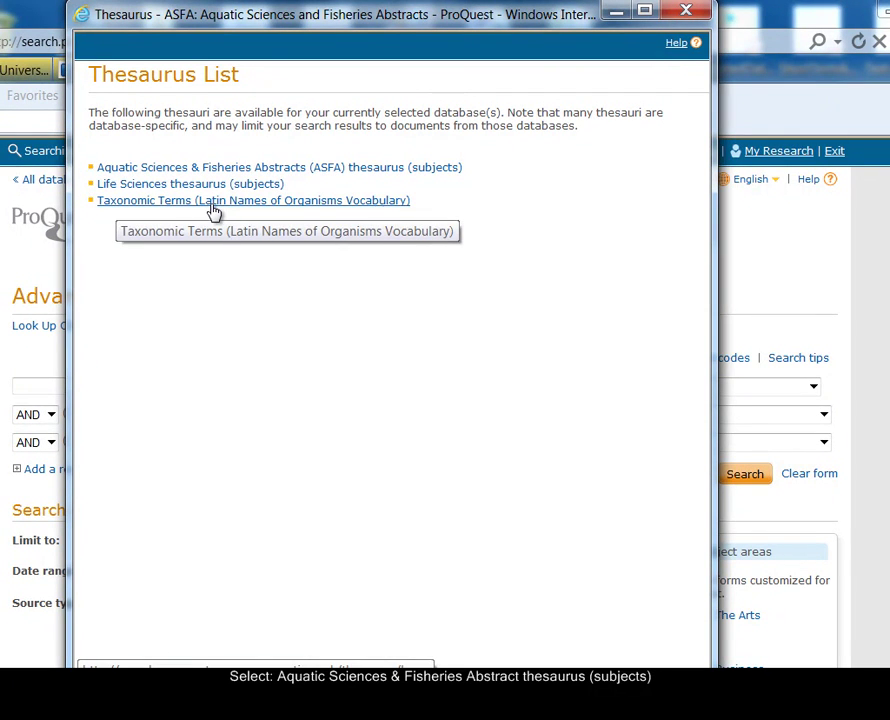
pyautogui.click(399, 170)
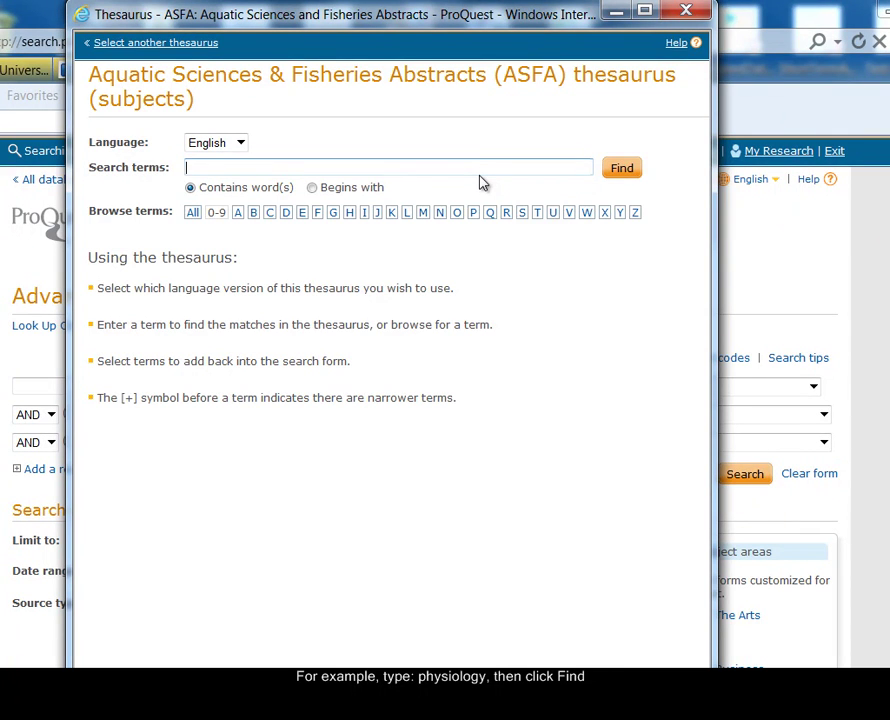
pyautogui.write('physiology')
pyautogui.click(626, 170)
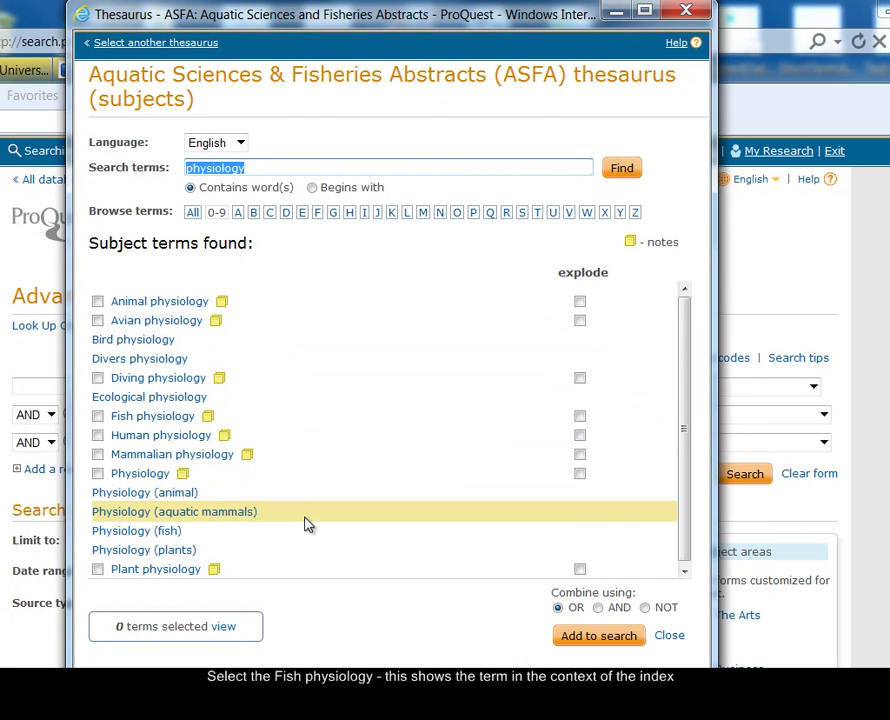
# - View the notes for the thesaurus term Fish physiology, add the term to the search form and run the search
pyautogui.click(165, 419)
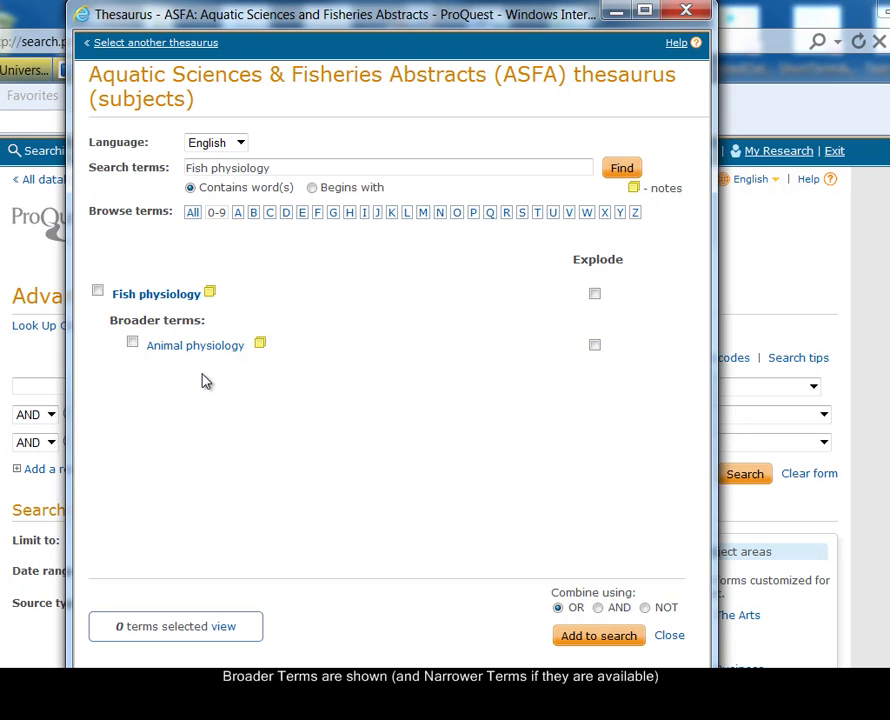
pyautogui.click(211, 293)
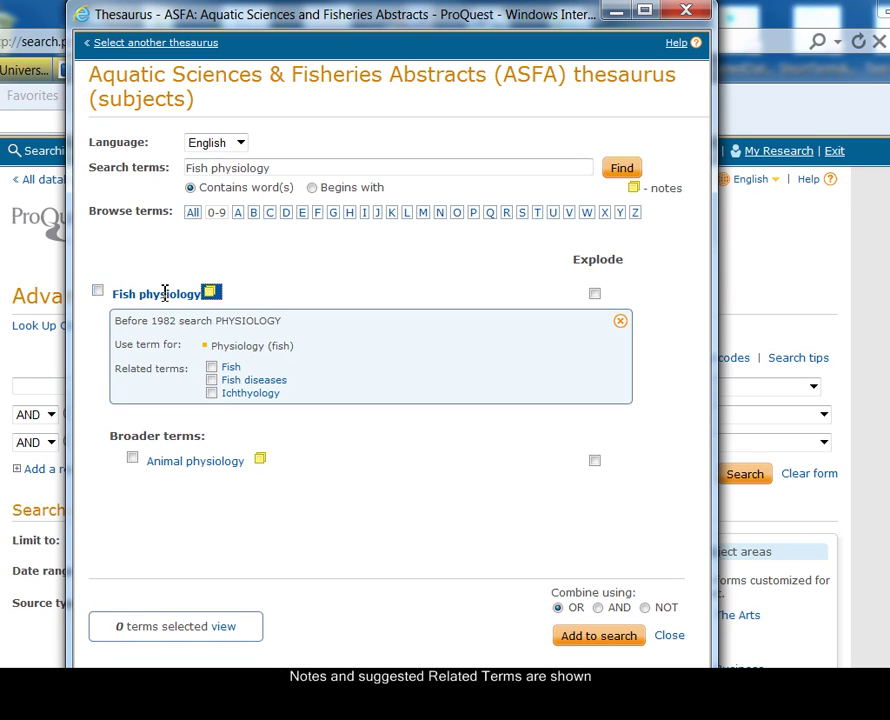
pyautogui.click(97, 292)
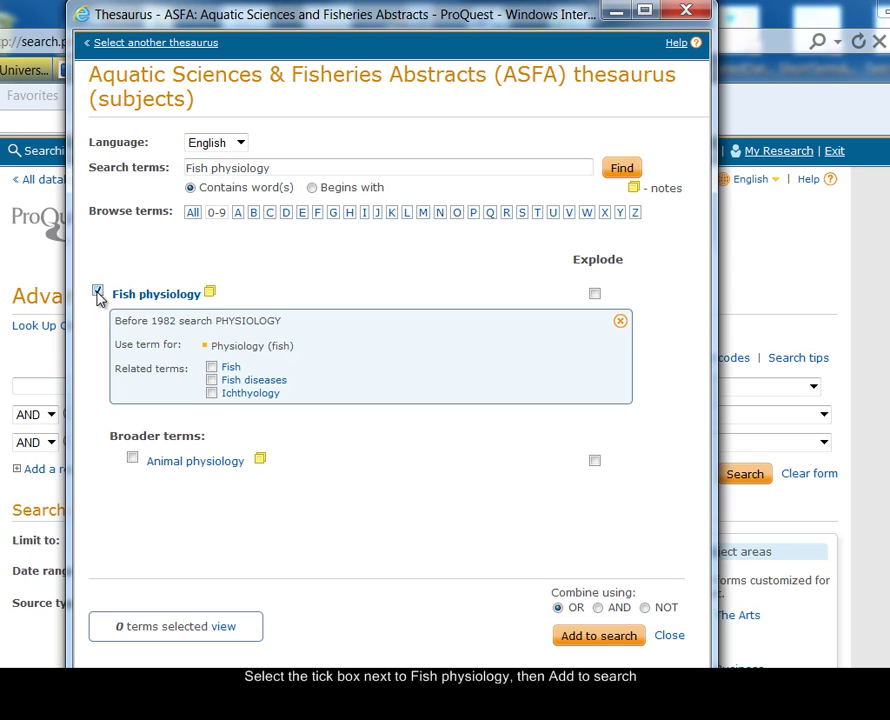
pyautogui.click(589, 642)
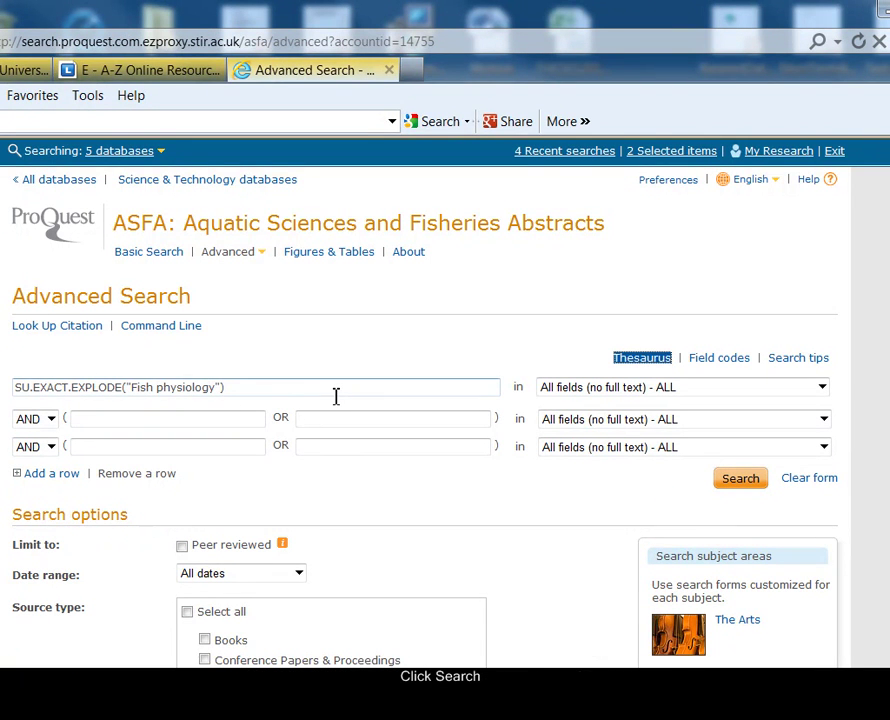
pyautogui.click(745, 481)
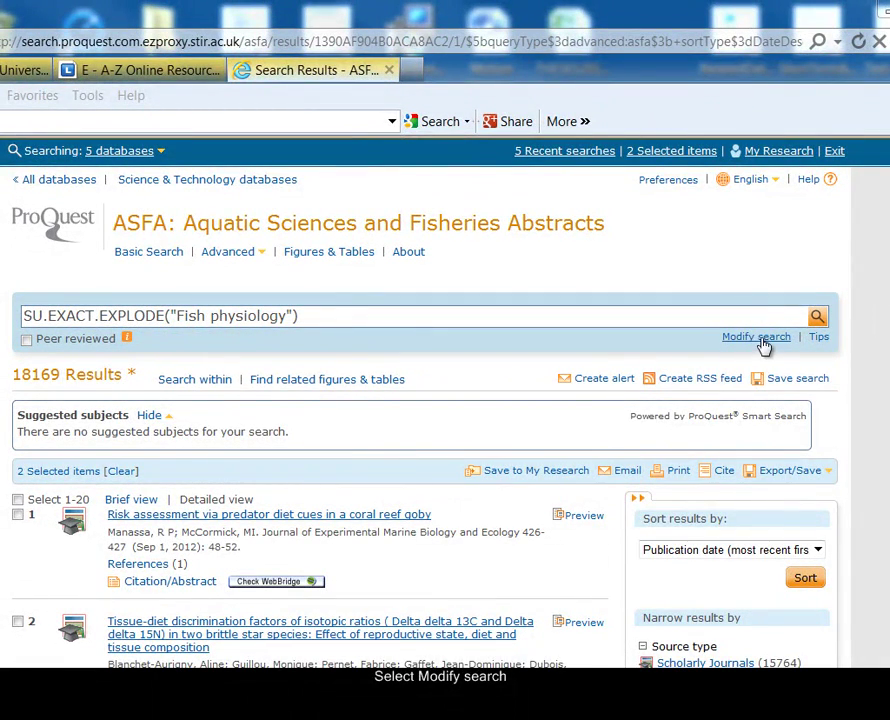
# - Return to the Fish physiology search form to modify it and find "pollution" in the ASFA subjects thesaurus
pyautogui.click(758, 338)
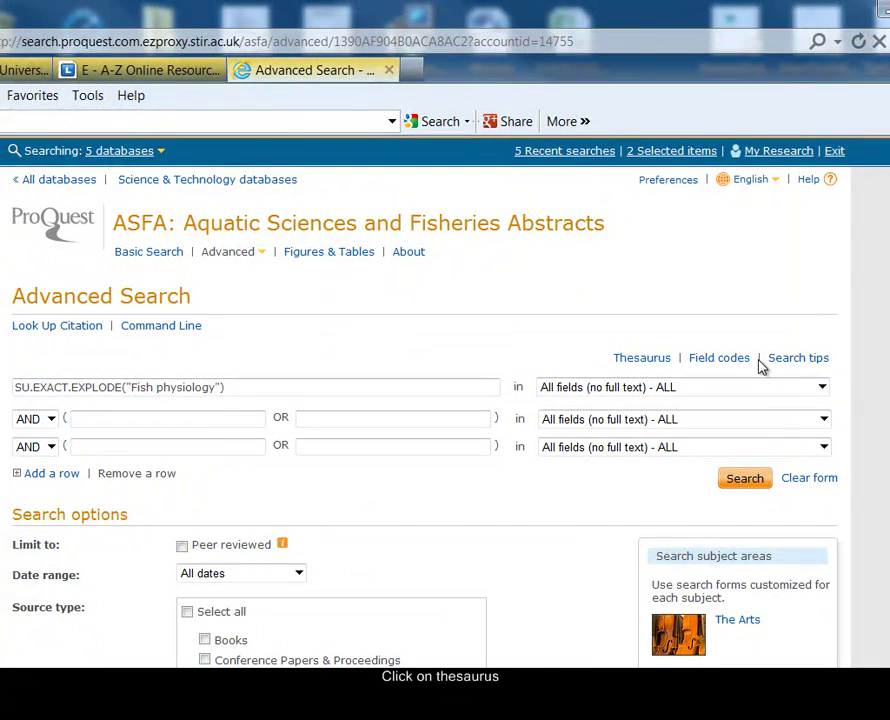
pyautogui.doubleClick(640, 360)
pyautogui.moveTo(352, 338); pyautogui.dragTo(215, 360)
pyautogui.write('po')
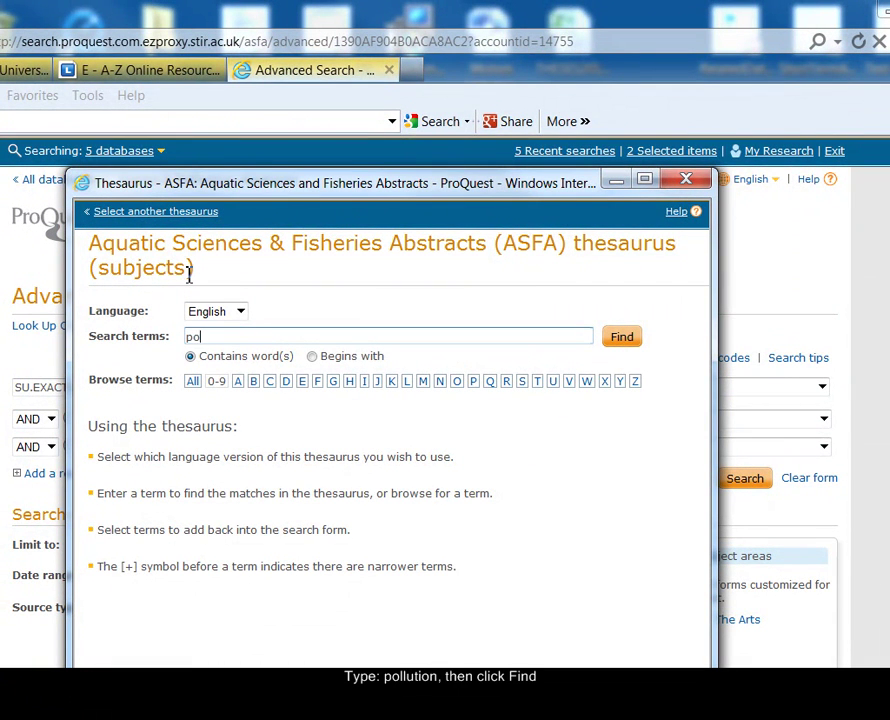
pyautogui.write('llution')
pyautogui.click(625, 340)
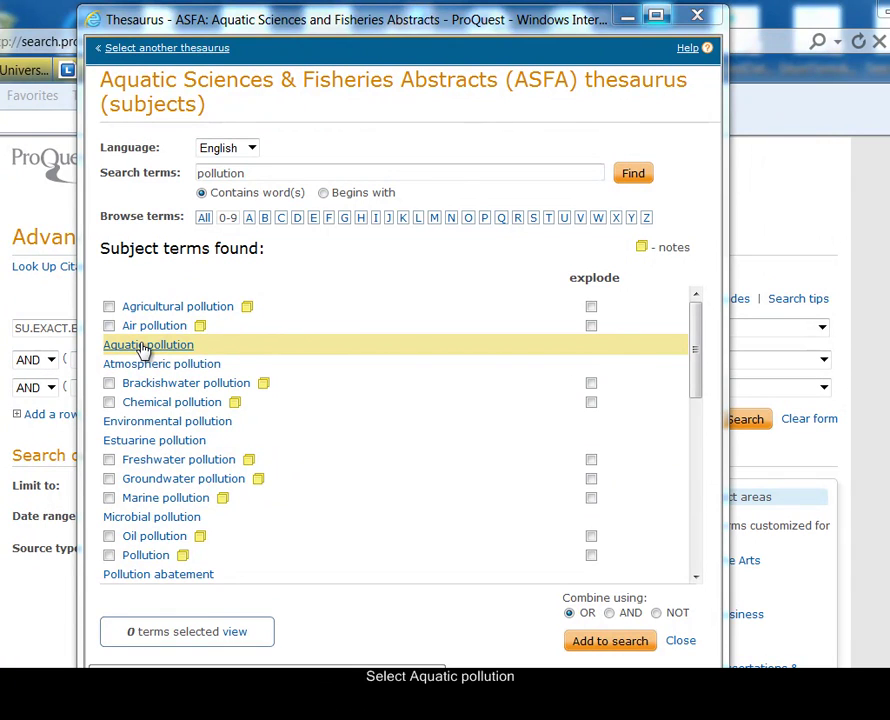
# - From the Aquatic pollution entry, add Water pollution with Explode to the search form and run the combined search
pyautogui.tripleClick(145, 347)
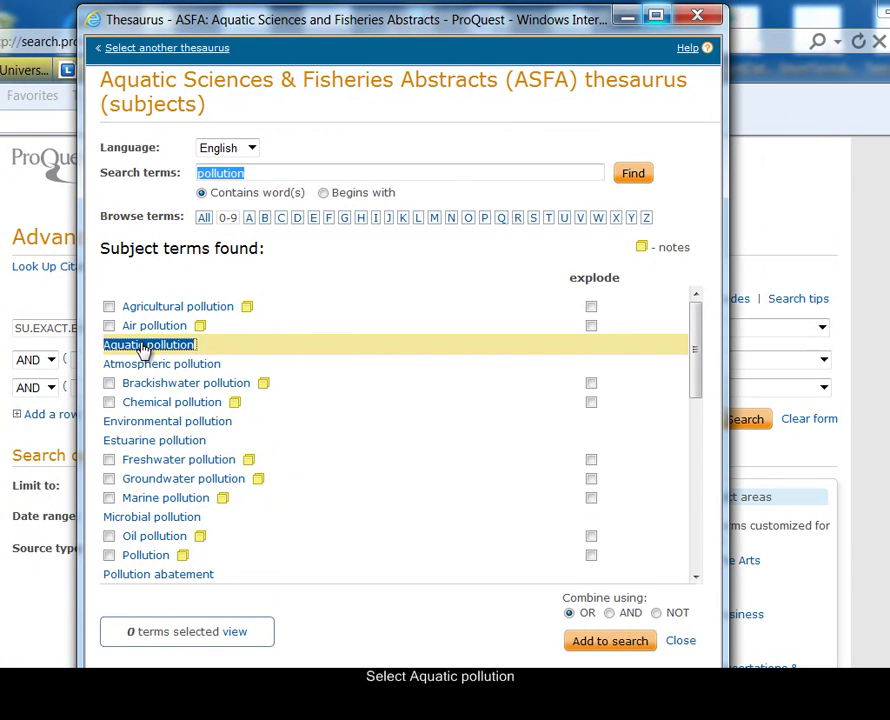
pyautogui.click(285, 347)
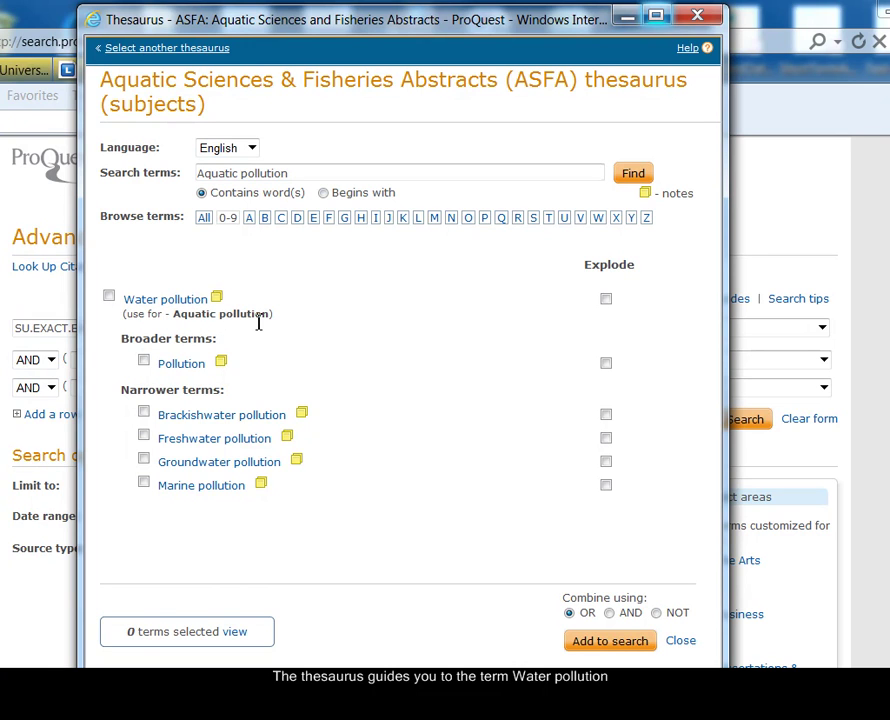
pyautogui.click(109, 296)
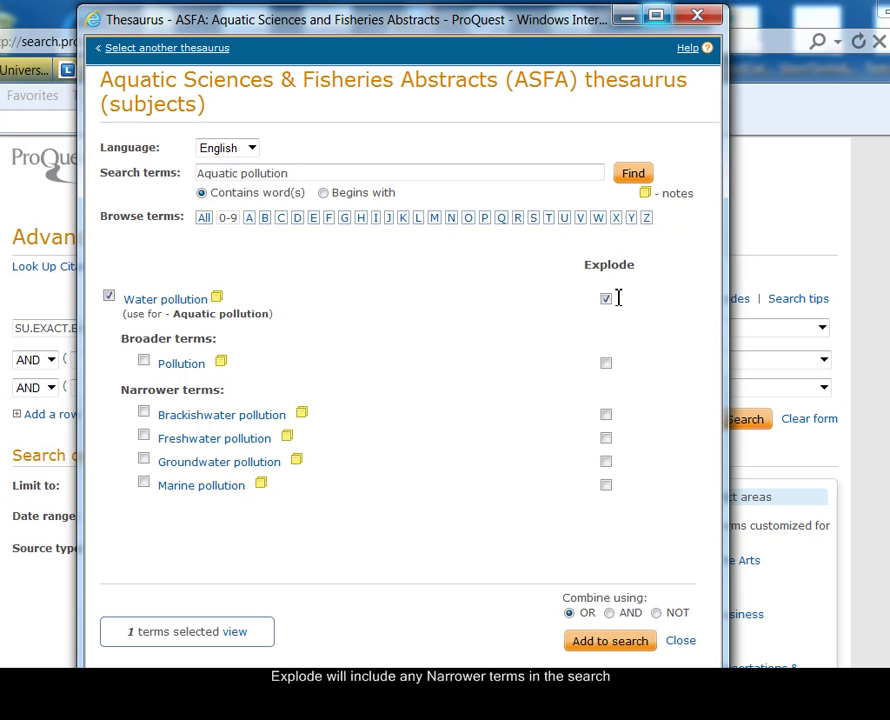
pyautogui.click(614, 642)
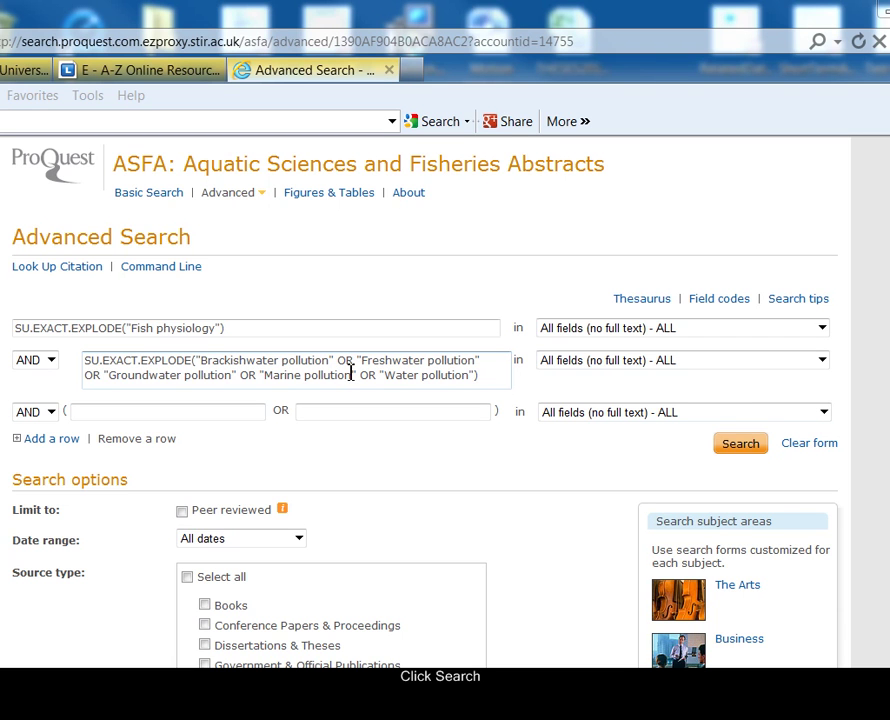
pyautogui.click(739, 451)
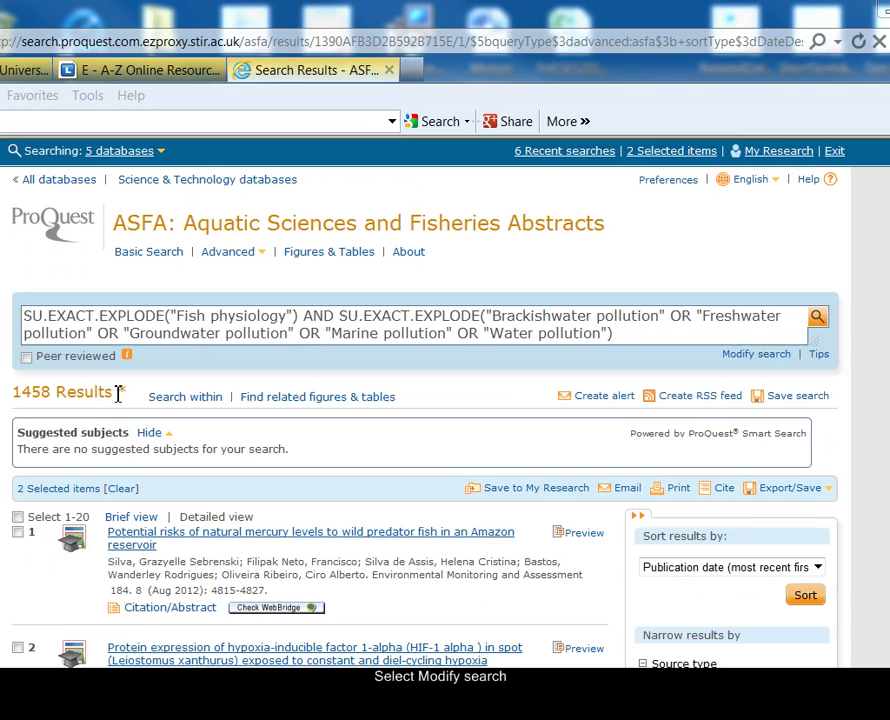
# - Modify the combined search and find "salmo salar" in the Taxonomic Terms (Latin Names of Organisms Vocabulary) thesaurus
pyautogui.click(756, 356)
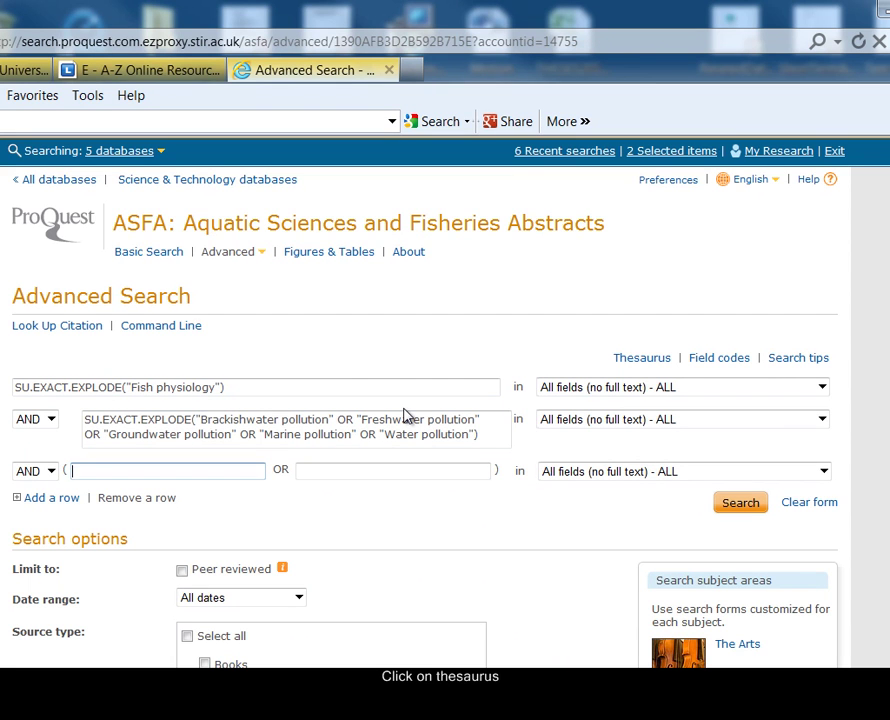
pyautogui.click(645, 362)
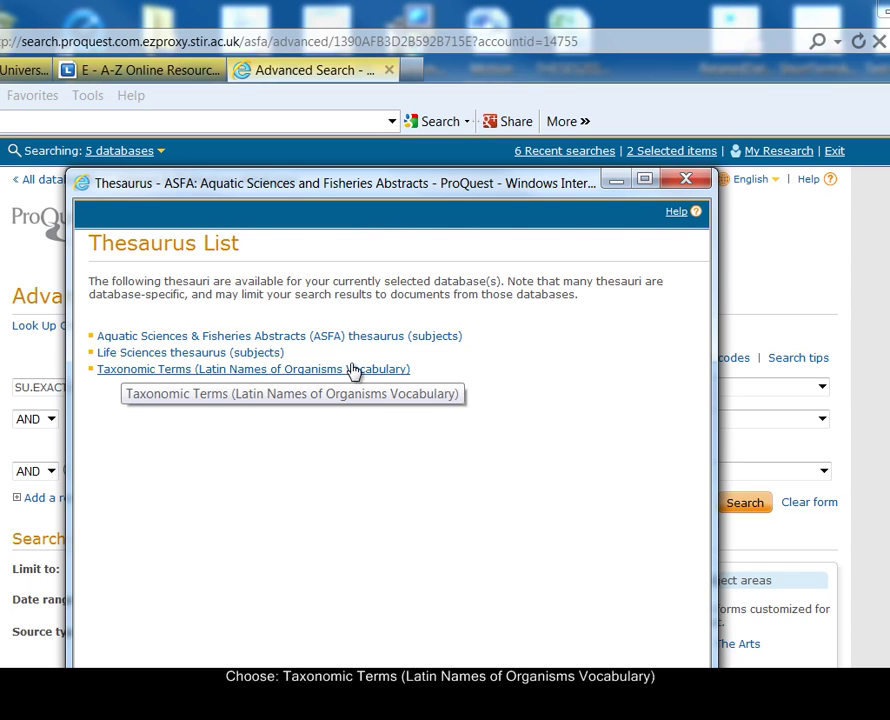
pyautogui.click(353, 372)
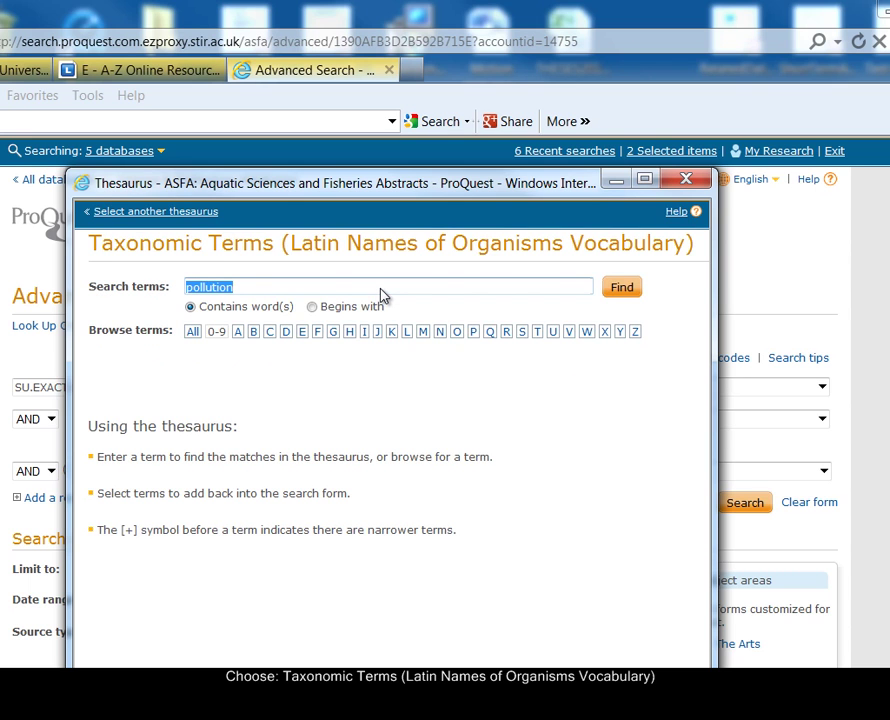
pyautogui.press('BackSpace')
pyautogui.write('s')
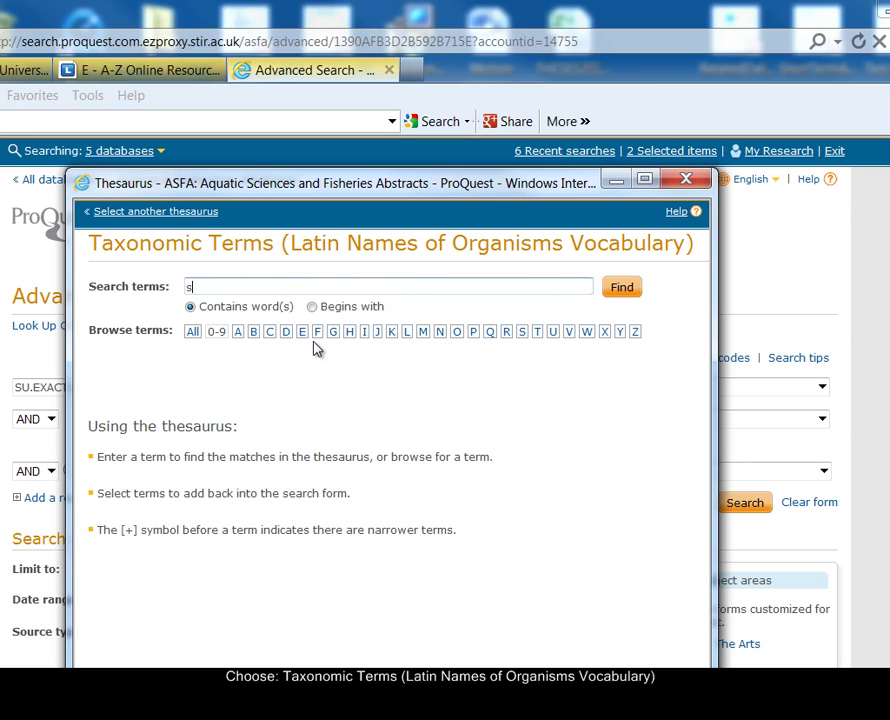
pyautogui.write('almo salar')
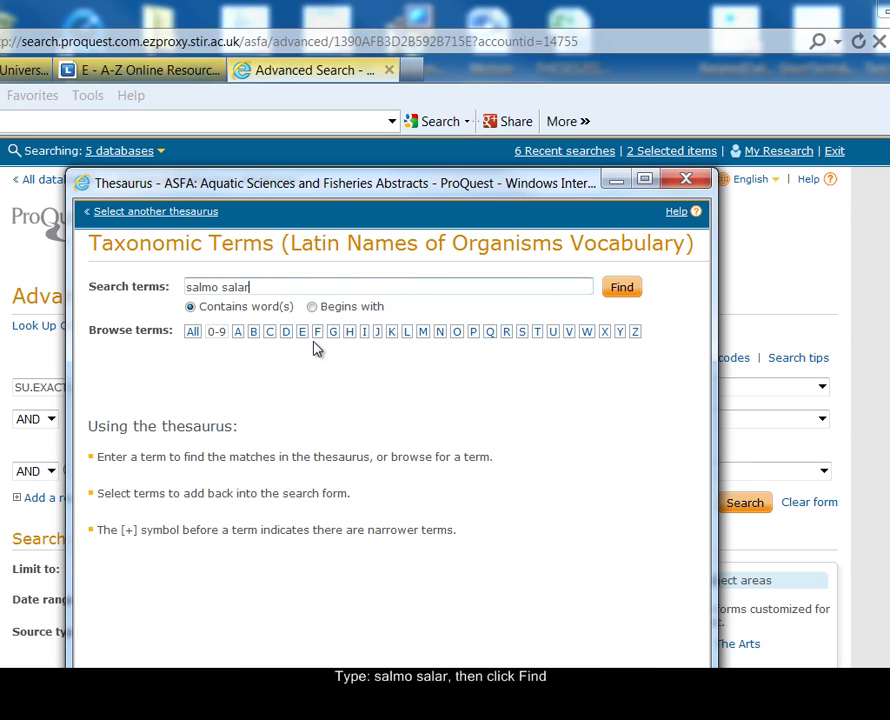
pyautogui.click(622, 291)
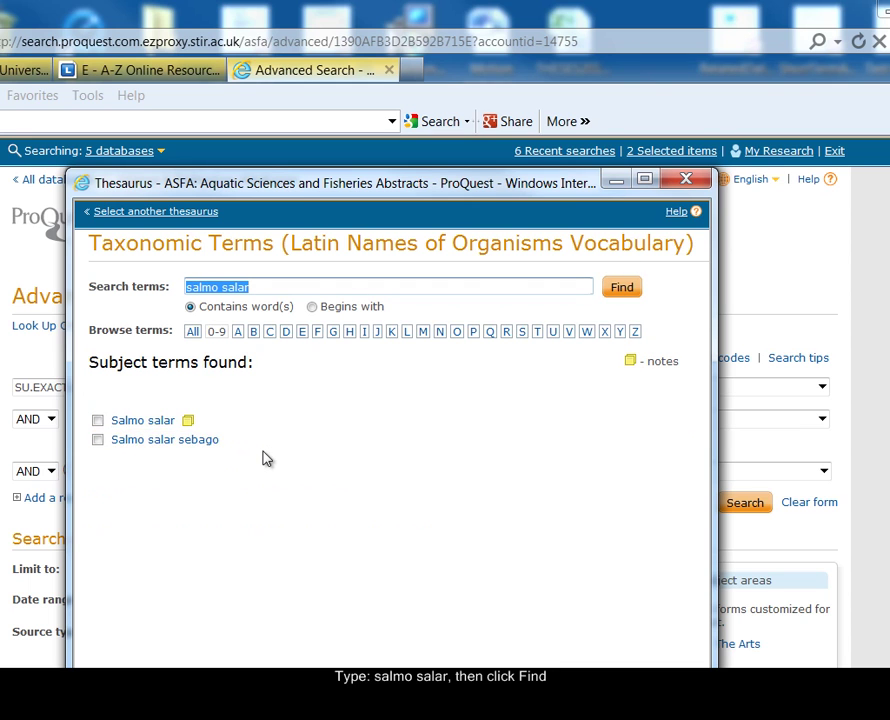
# - View the notes for Salmo salar, add the term to the search form's third row and run the search
pyautogui.click(153, 424)
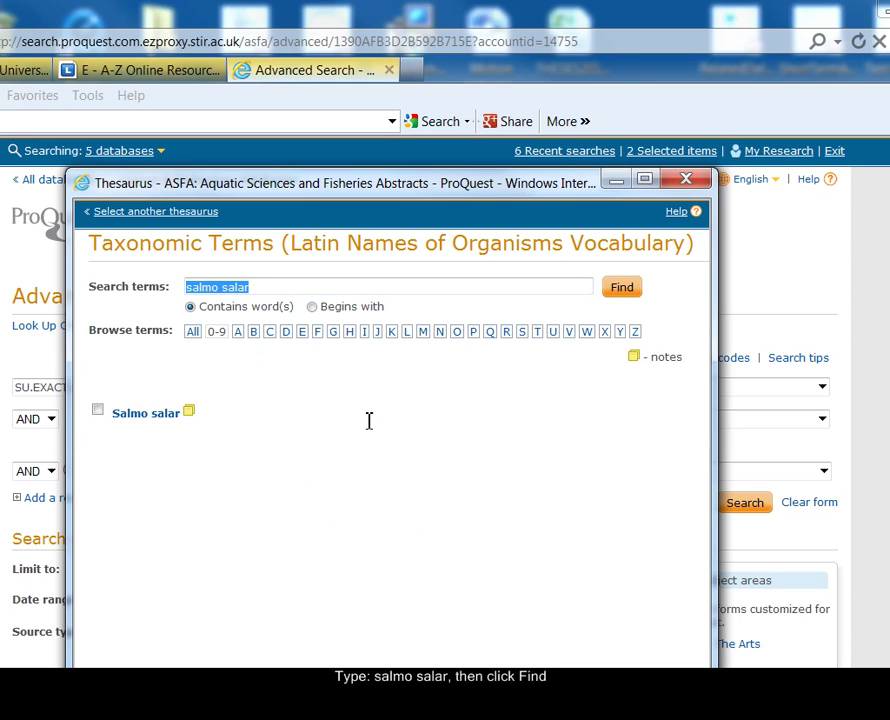
pyautogui.click(189, 414)
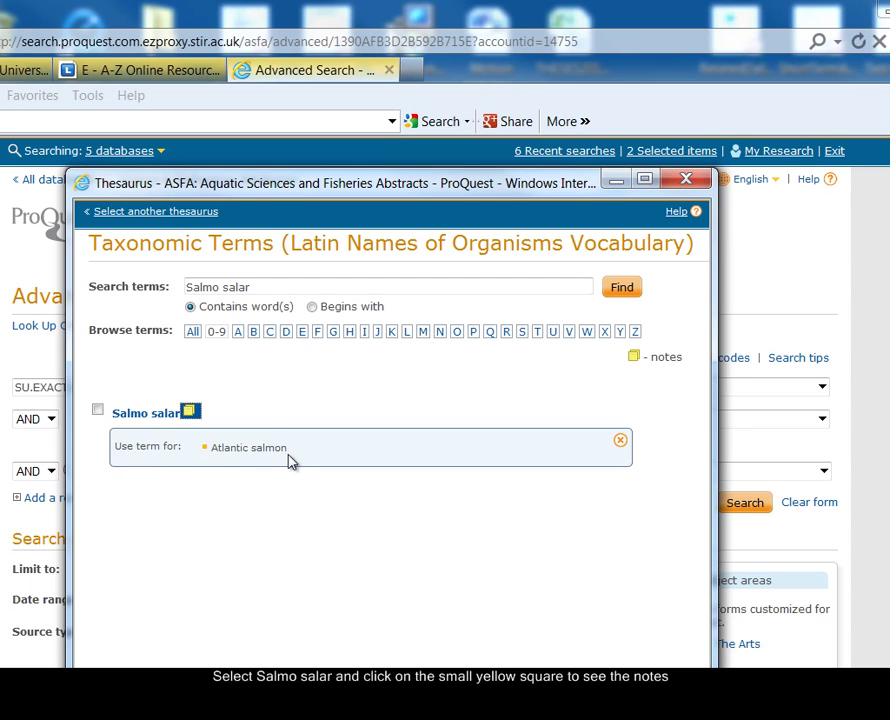
pyautogui.click(97, 409)
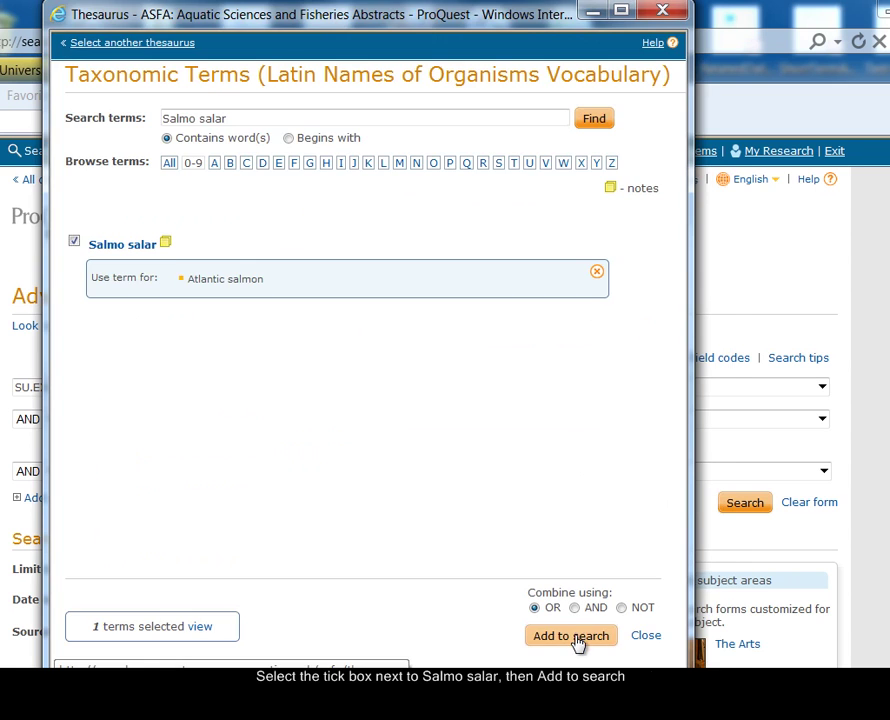
pyautogui.click(574, 638)
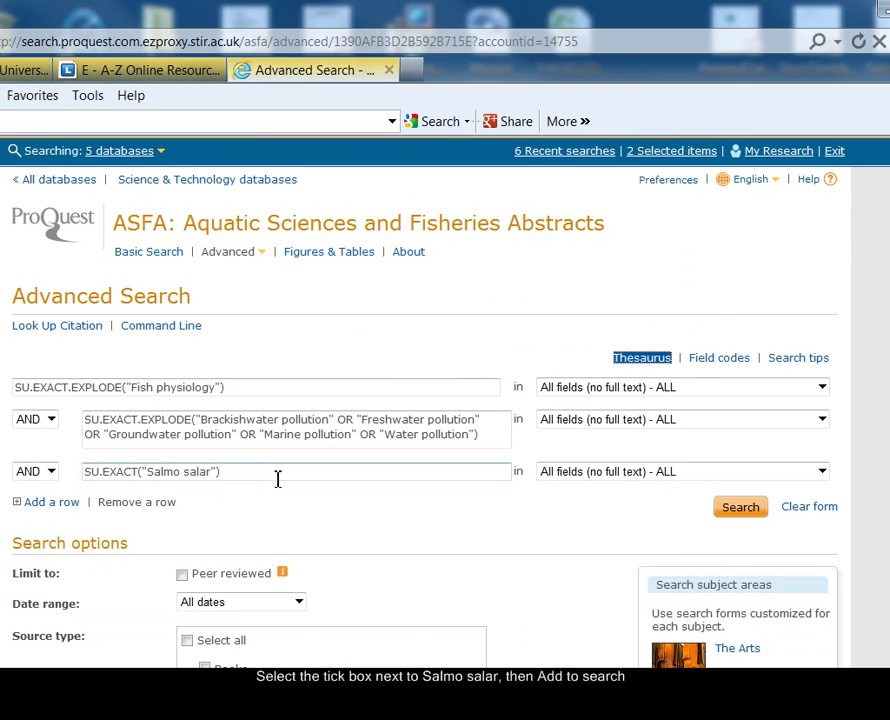
pyautogui.click(739, 510)
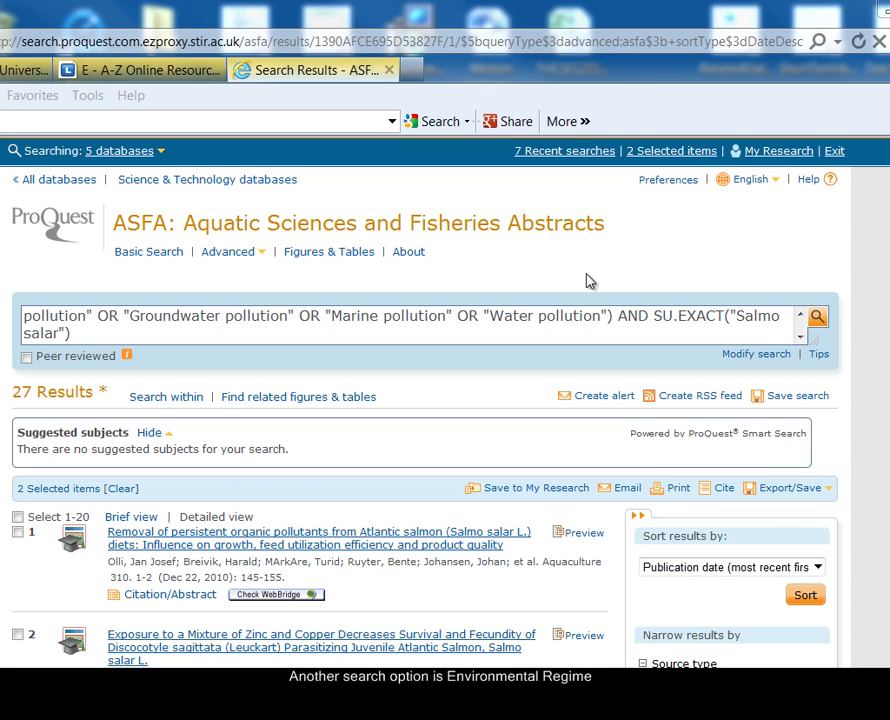
# - Start a new advanced search and enter "brackish" in the first row, searching in Environmental regime — ER
pyautogui.moveTo(223, 256)
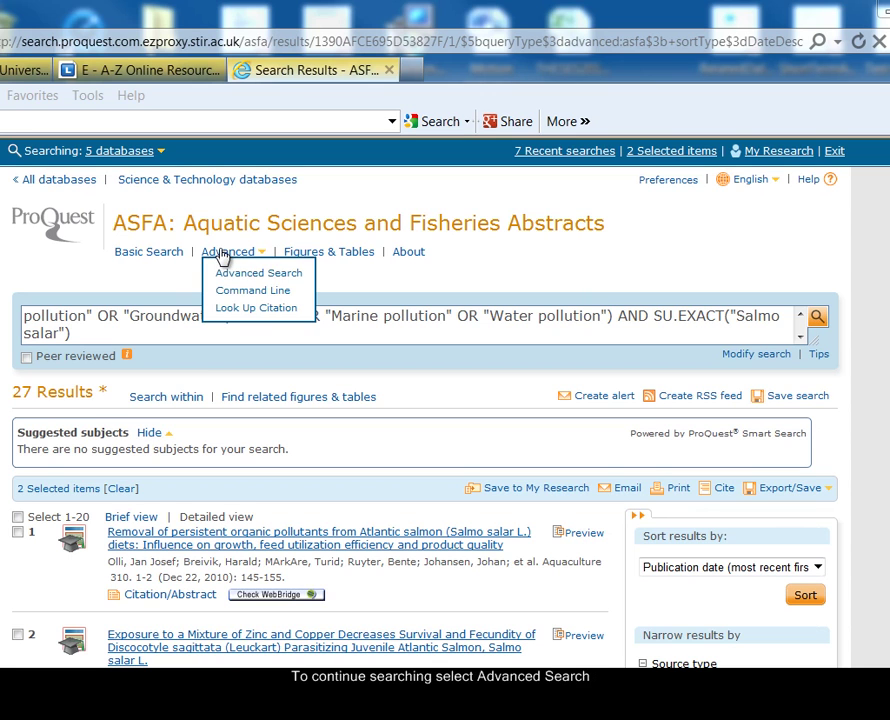
pyautogui.click(258, 272)
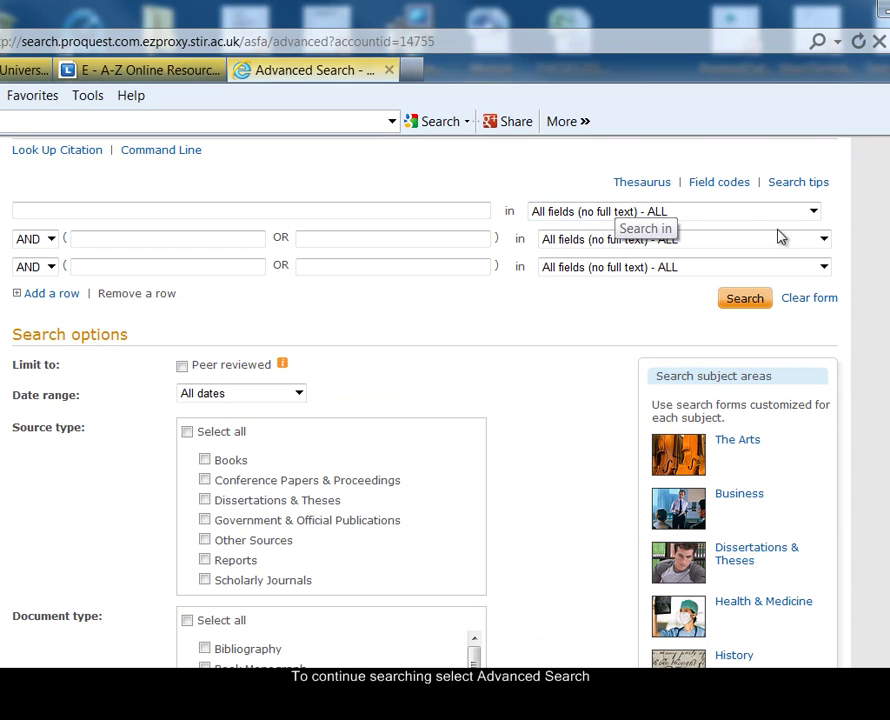
pyautogui.click(813, 212)
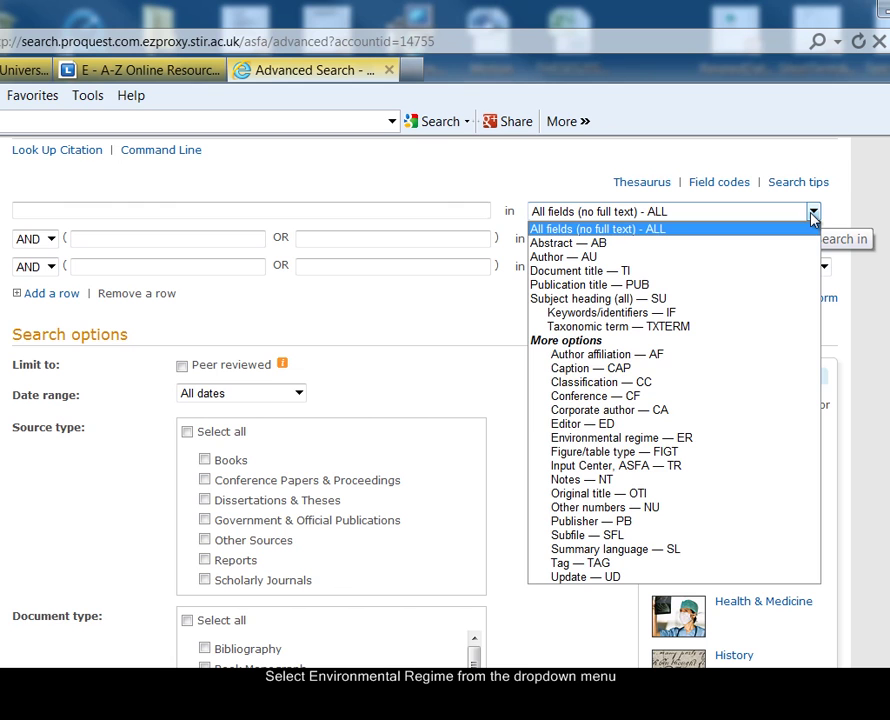
pyautogui.click(725, 438)
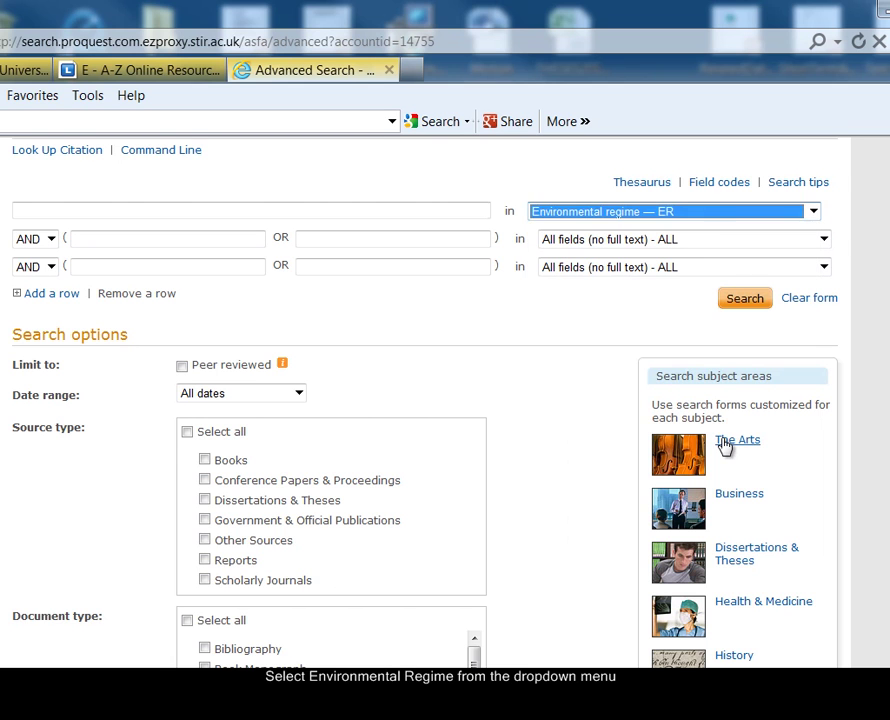
pyautogui.click(466, 214)
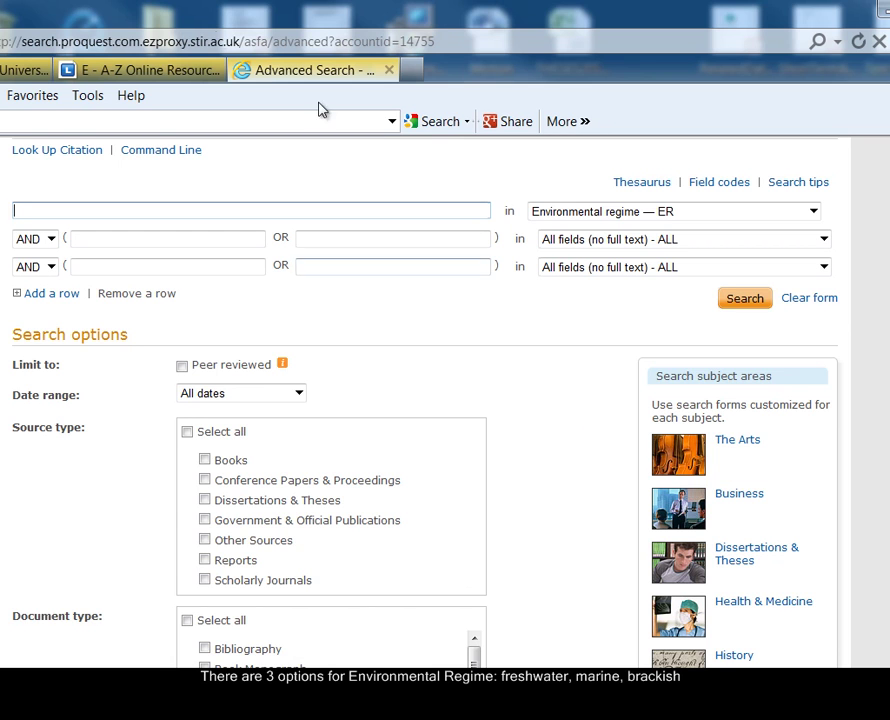
pyautogui.write('b')
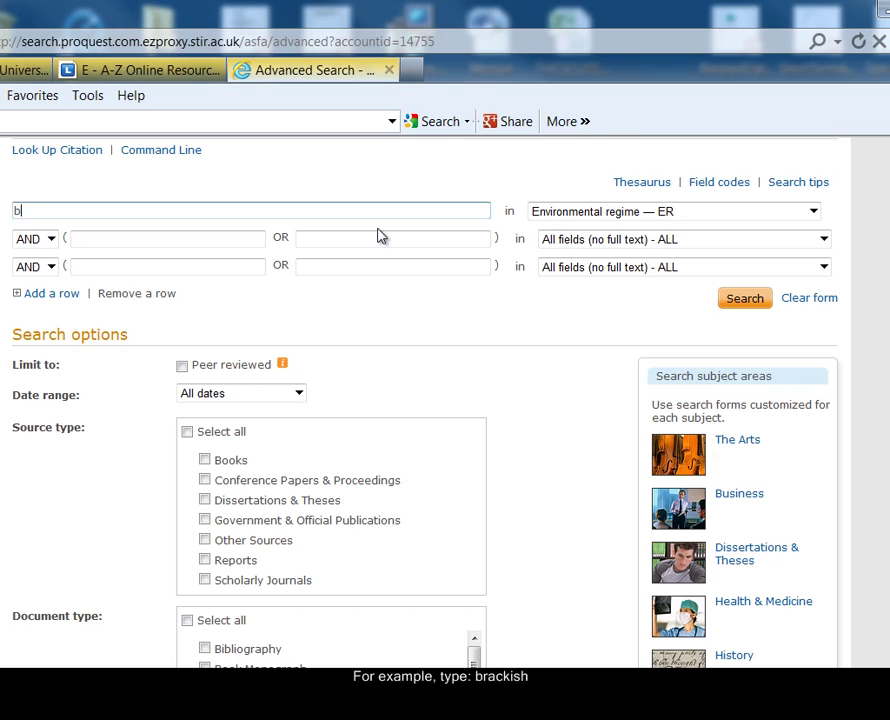
pyautogui.write('rackish')
# - Add "phytoplankton" to the second row, limit the date range to the last 12 months and run the search
pyautogui.click(258, 243)
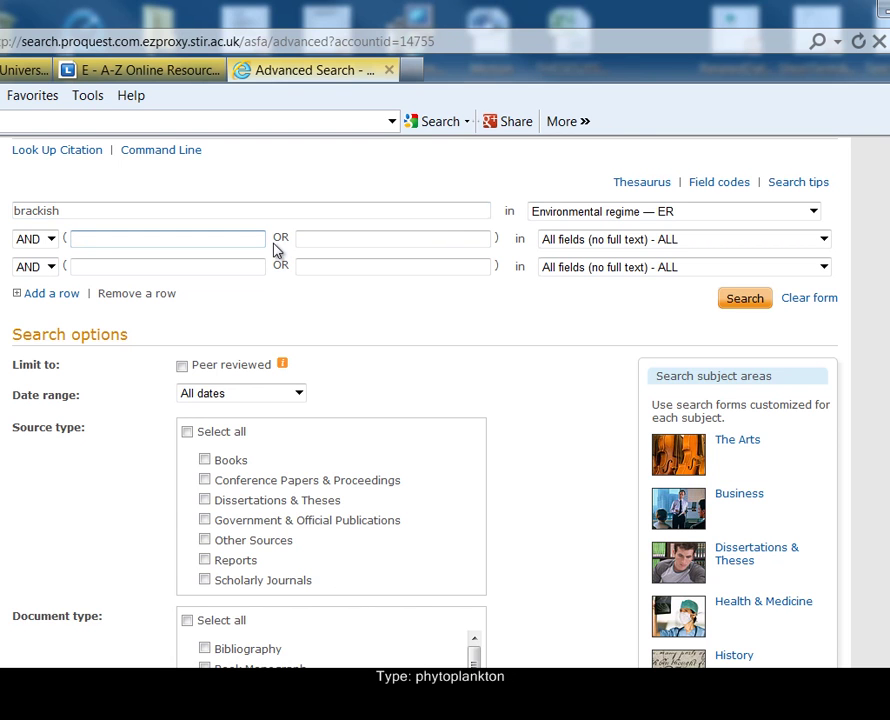
pyautogui.write('phytoplankton')
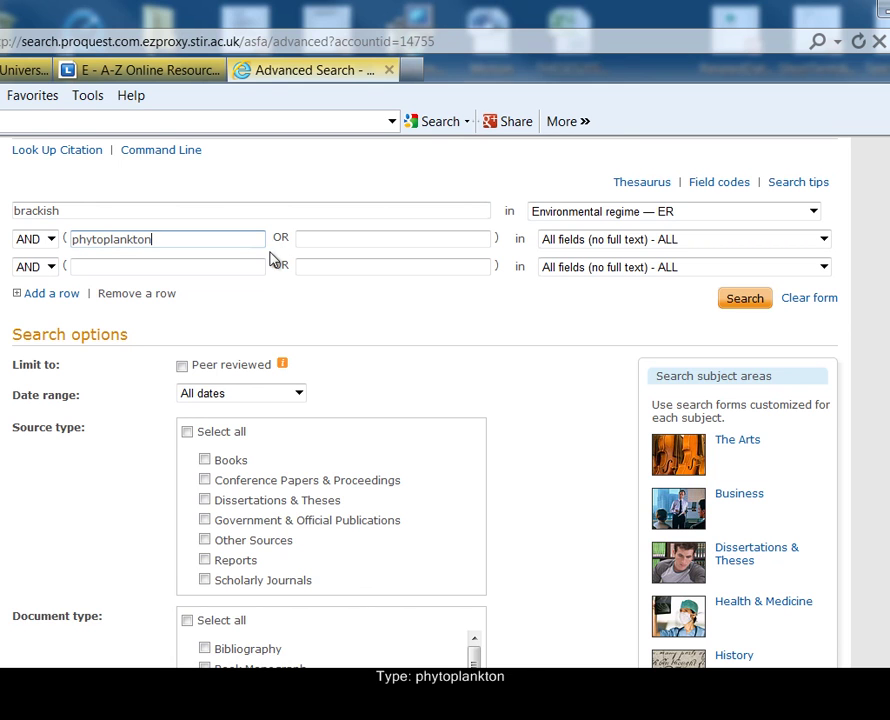
pyautogui.click(299, 397)
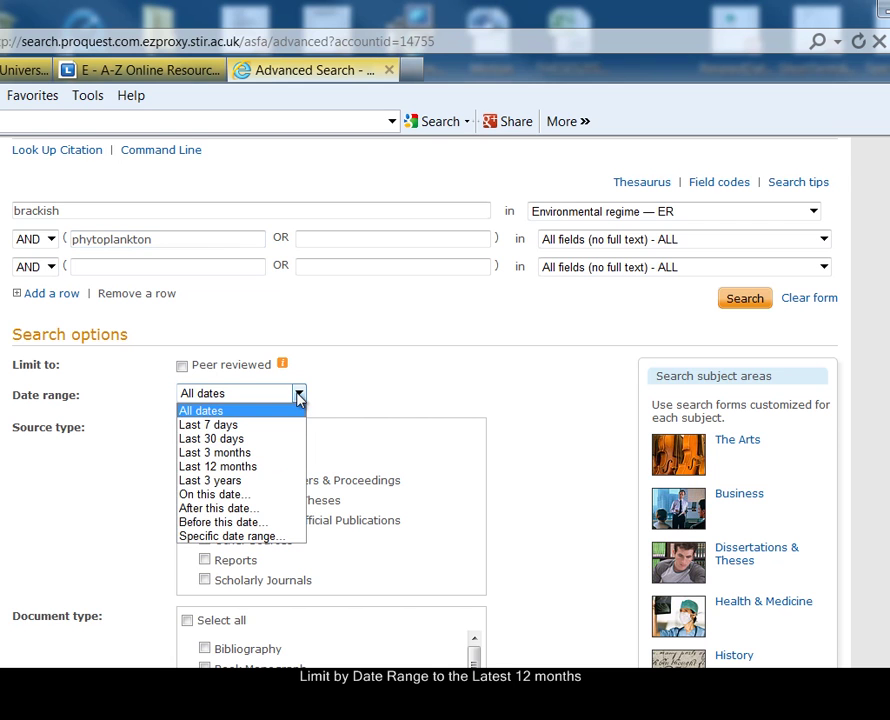
pyautogui.click(247, 467)
pyautogui.click(746, 300)
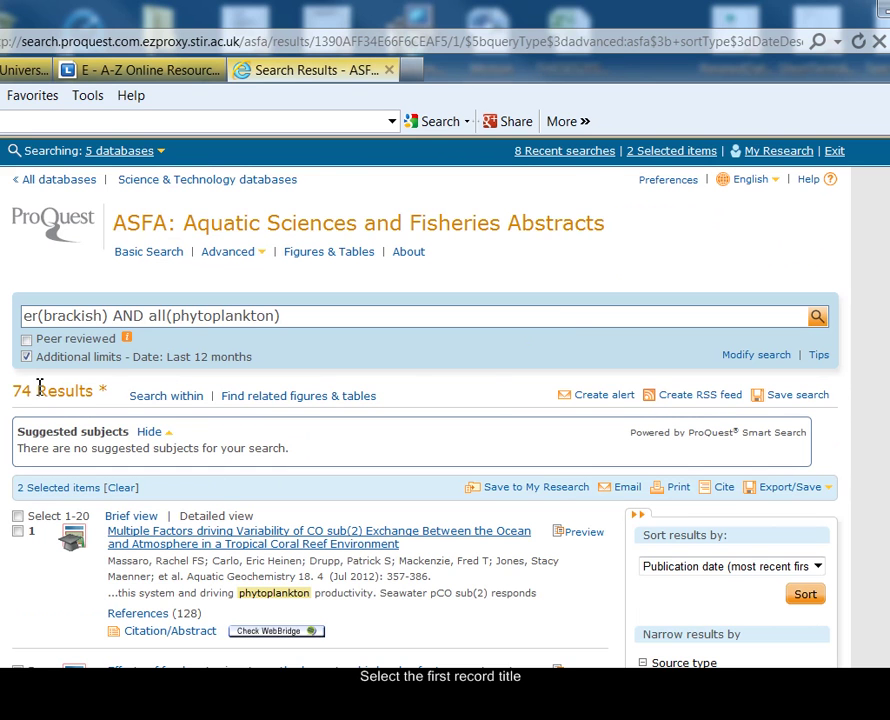
# - Open the first record in the results and examine its abstract and indexing details for the highlighted search terms
pyautogui.click(350, 545)
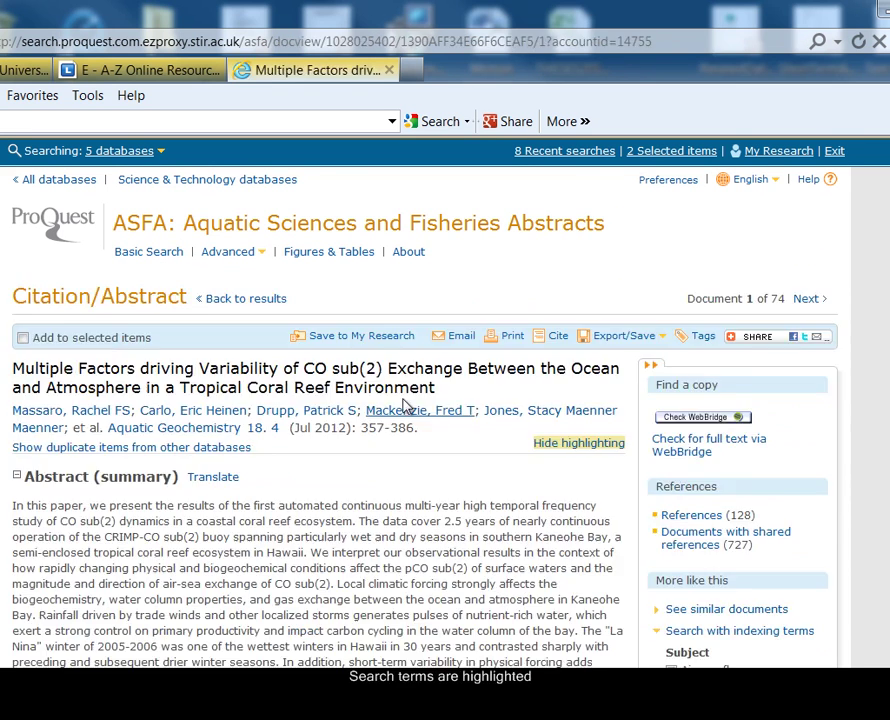
pyautogui.scroll(-3, 437, 414)
pyautogui.scroll(-1, 437, 414)
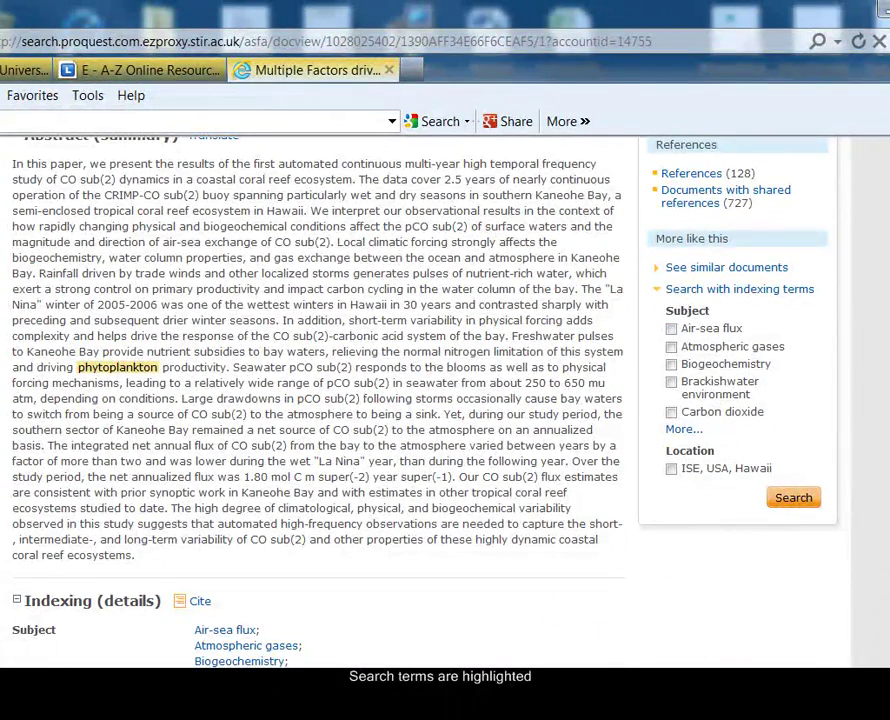
pyautogui.scroll(-5, 437, 414)
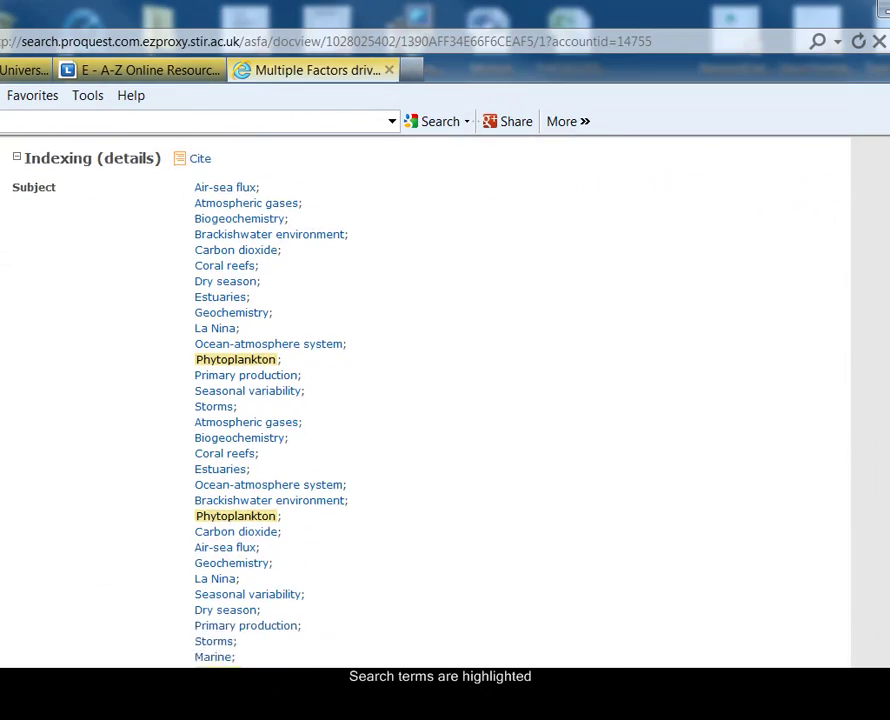
pyautogui.scroll(-3, 386, 464)
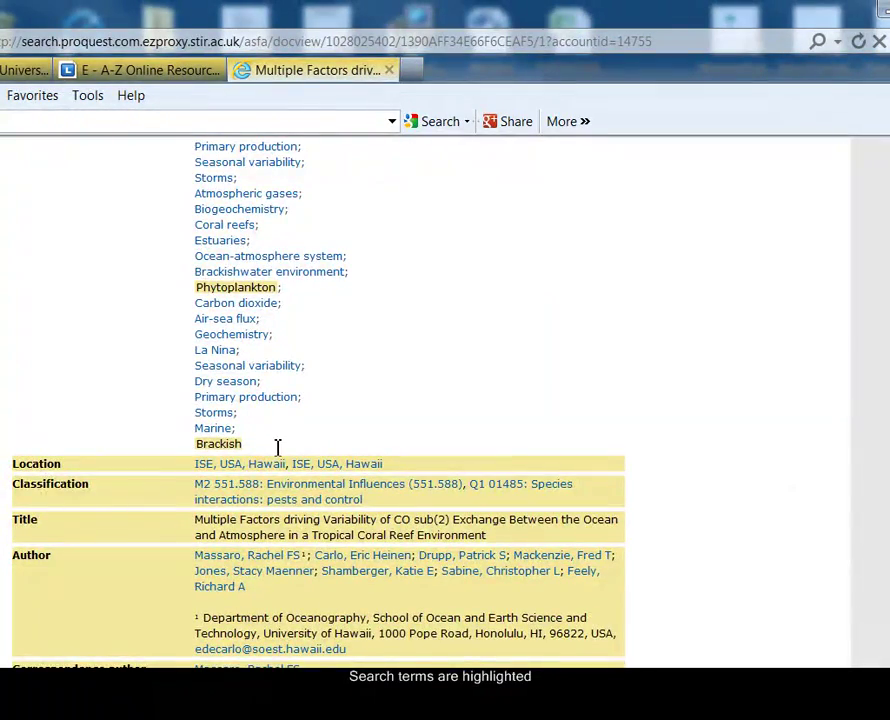
# - Exit the ProQuest session from the record page and confirm the exit
pyautogui.scroll(10, 437, 414)
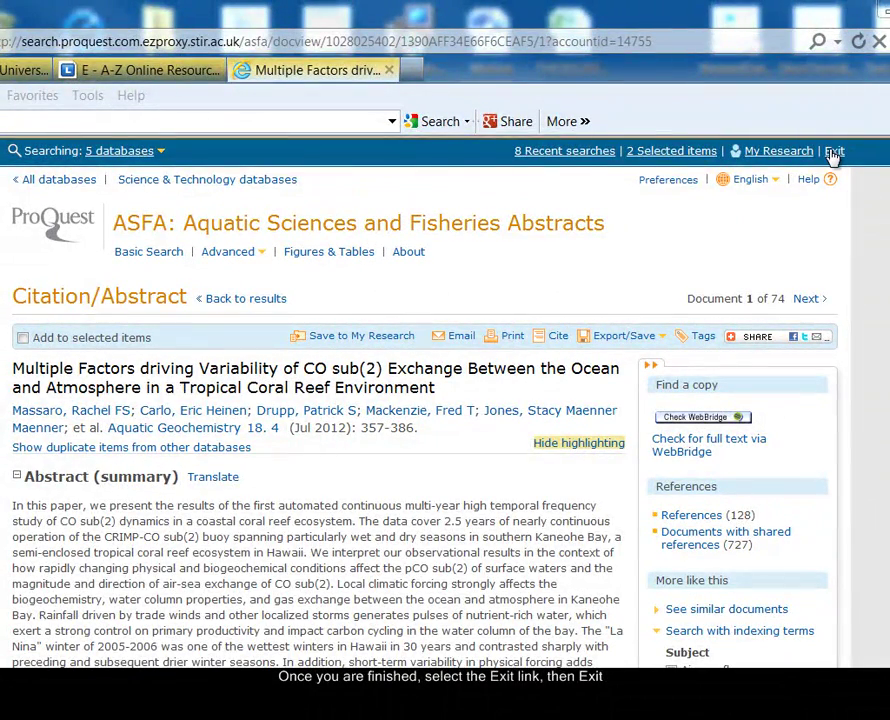
pyautogui.click(833, 152)
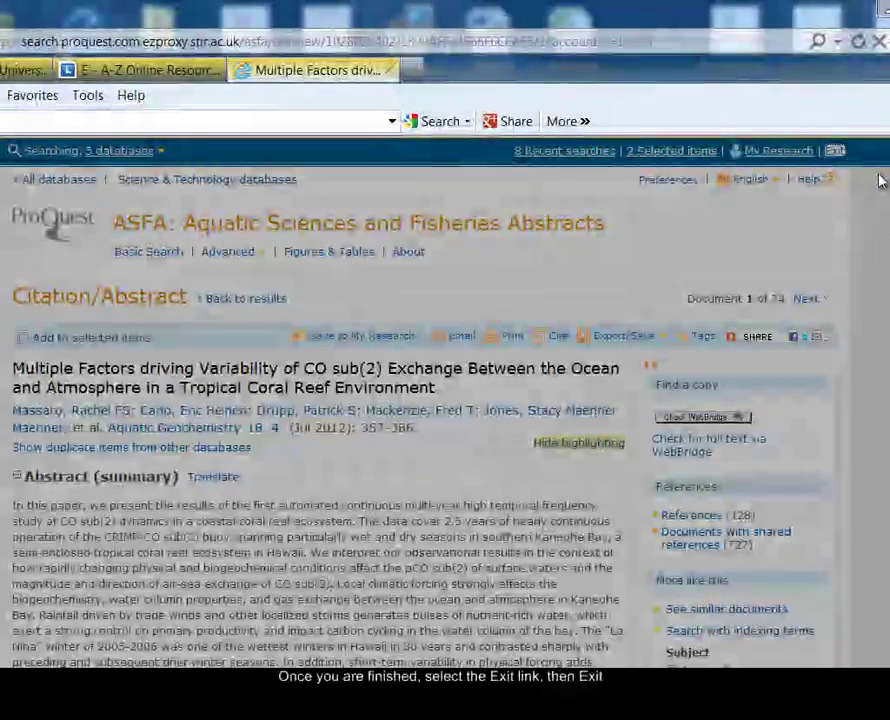
pyautogui.click(268, 484)
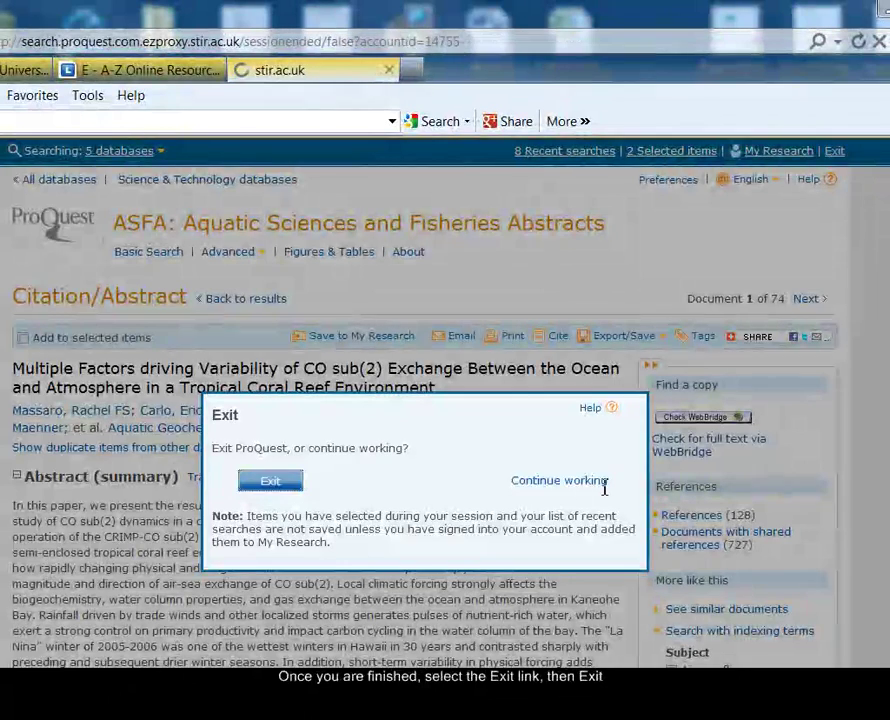